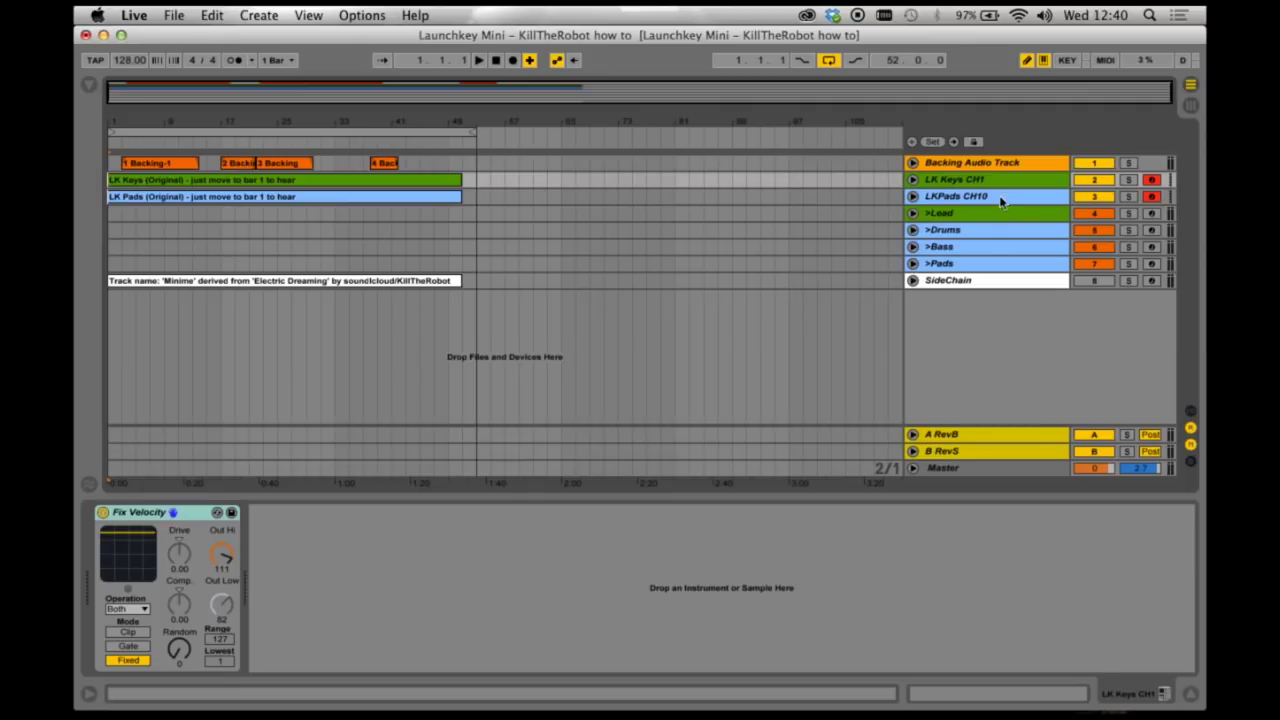
Select the Backing Audio Track, briefly check the session mixer, and return to the arrangement
left_click(990, 166)
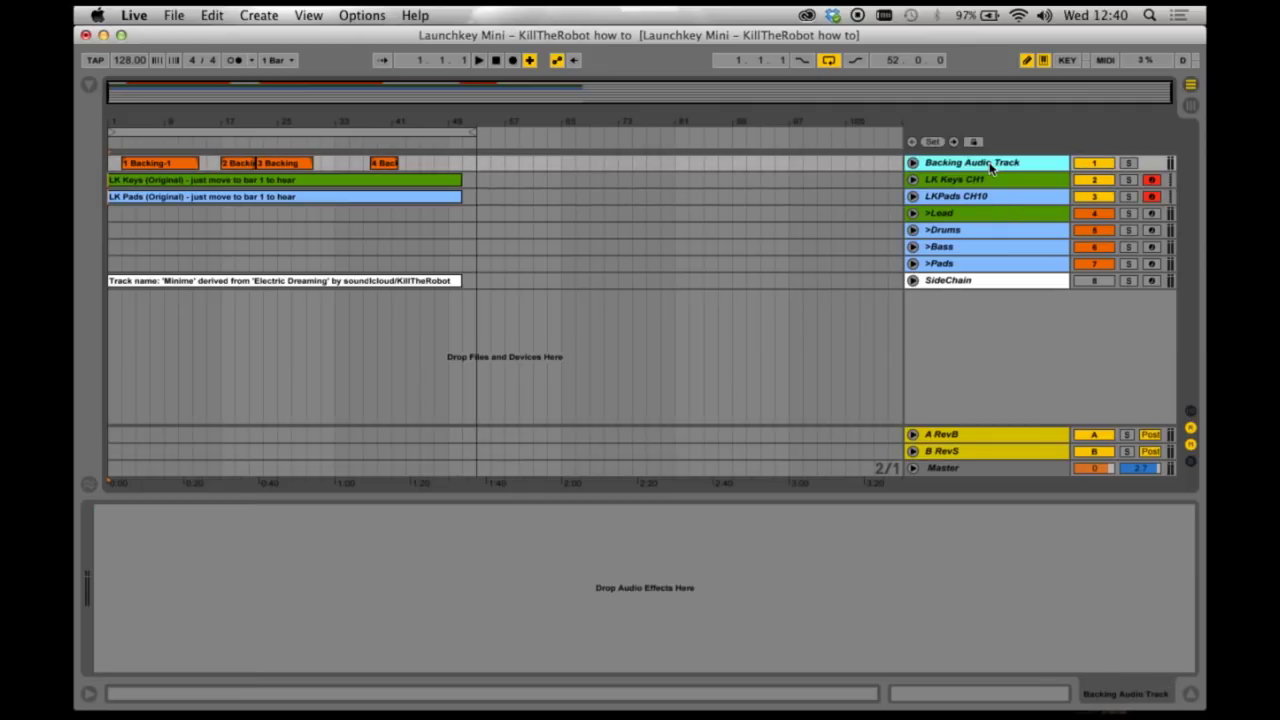
key("Tab")
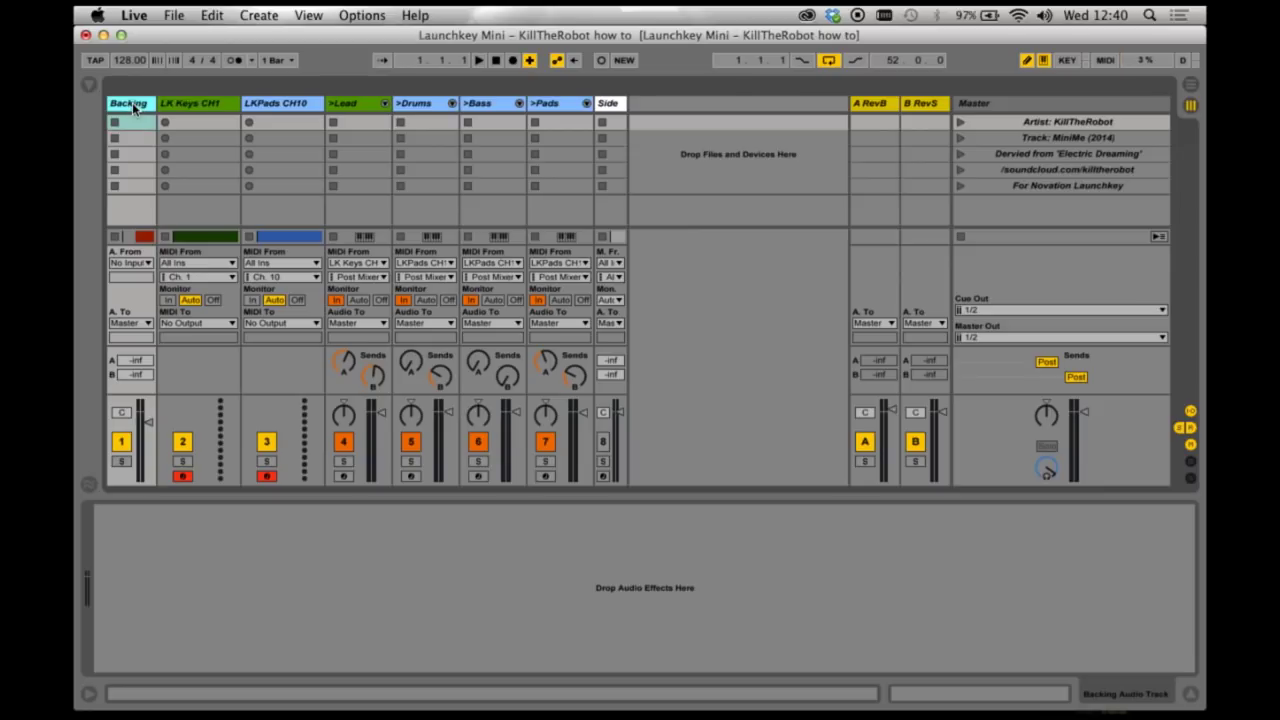
left_click(262, 14)
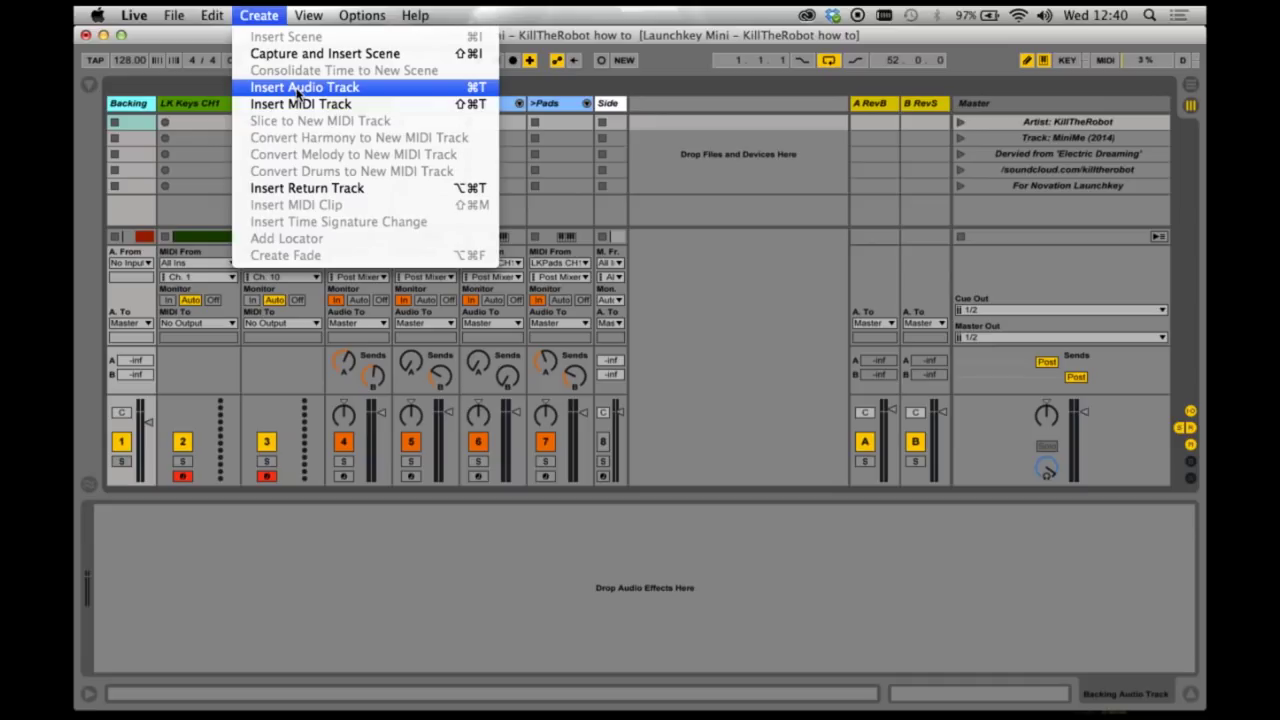
left_click(204, 42)
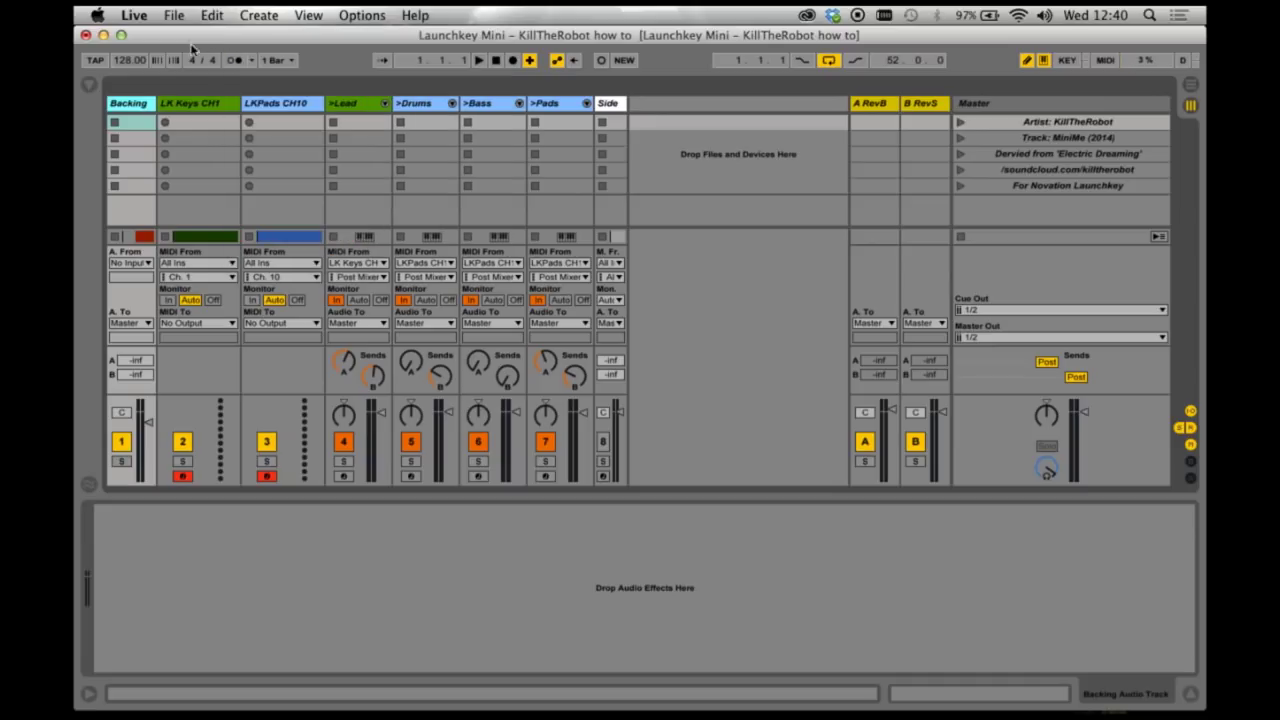
key("Tab")
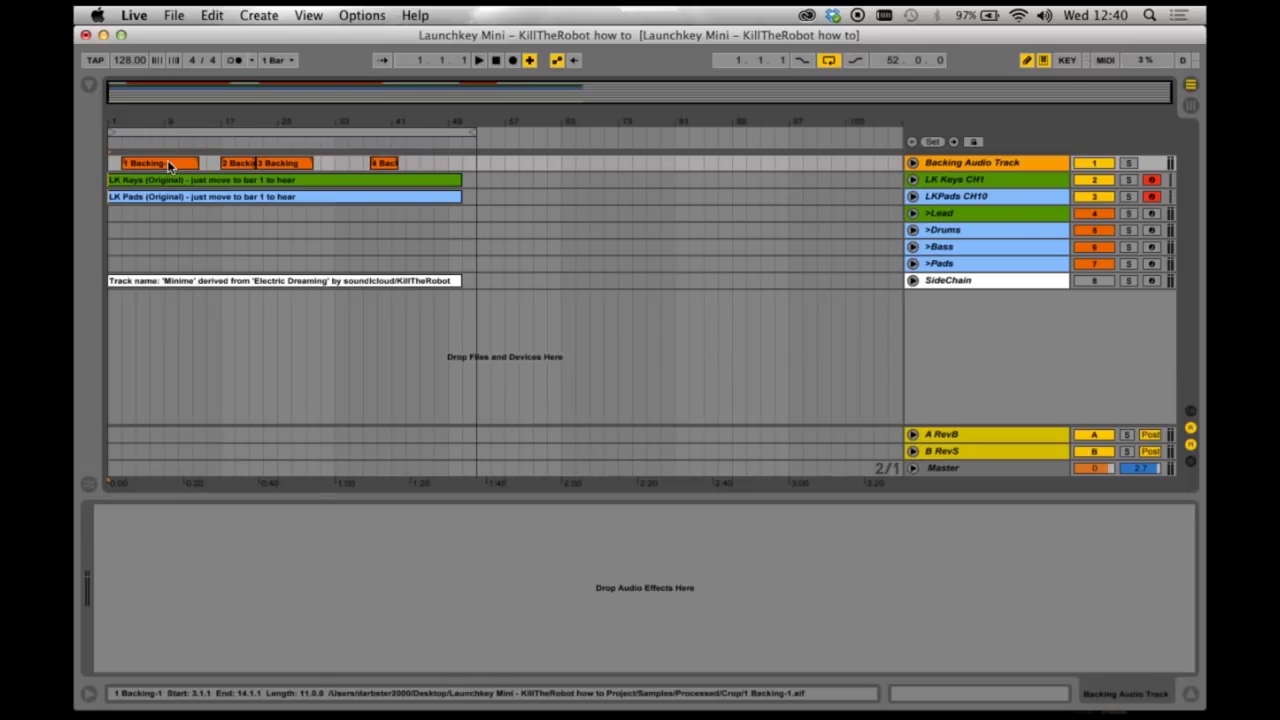
Play the arrangement from bar 19, jump to bar 40, then stop and return to the start
left_click(236, 144)
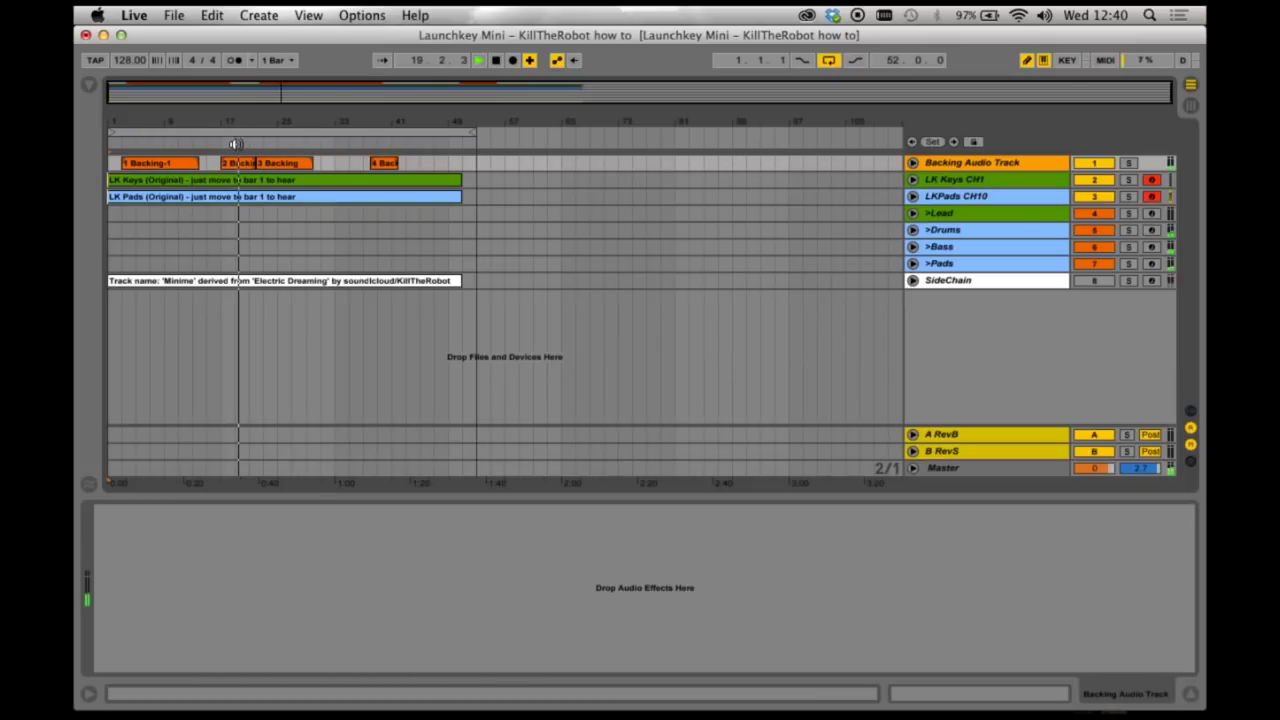
left_click(387, 143)
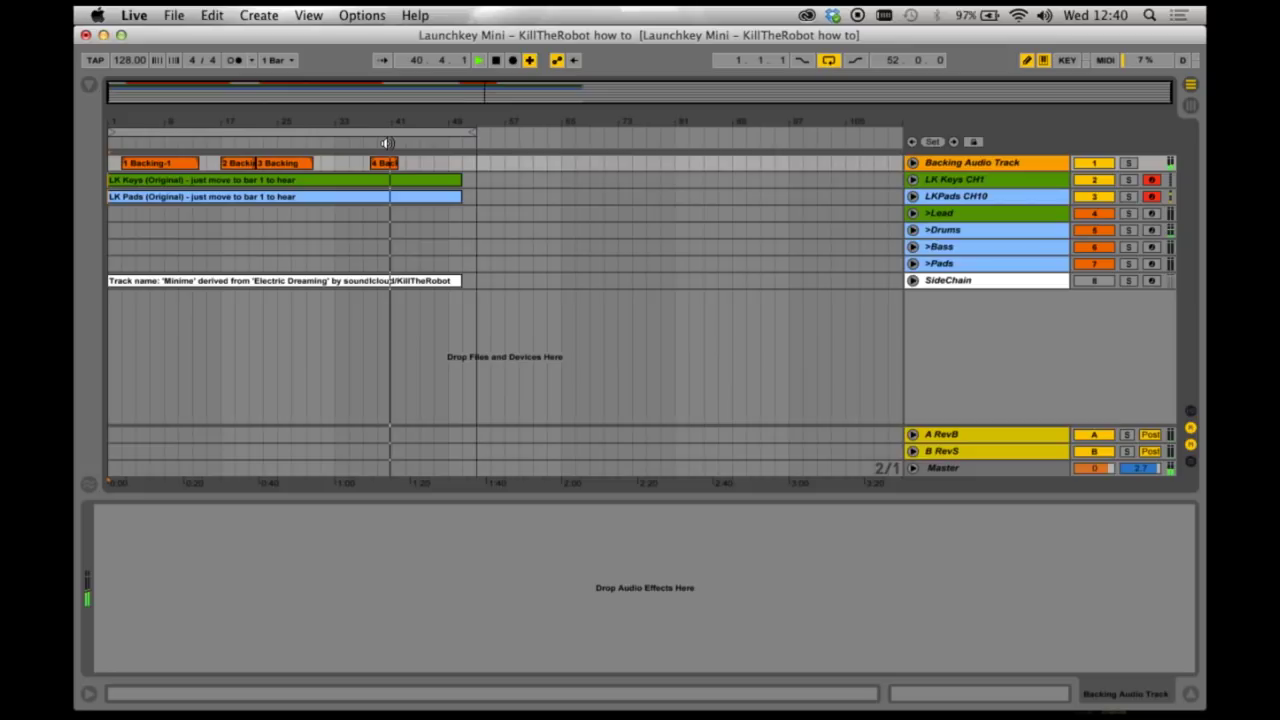
left_click(496, 61)
left_click(496, 64)
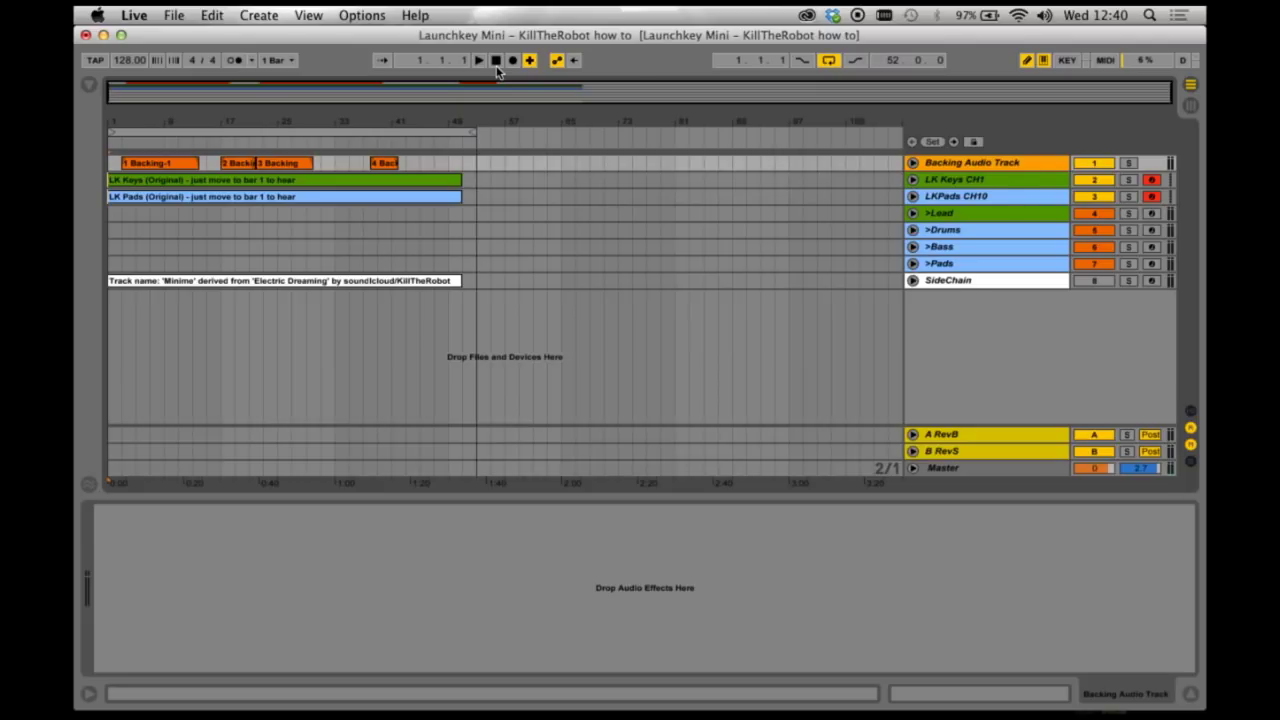
In Session view, select LK Keys CH1 and keep its MIDI input channel on Ch. 1
key("Tab")
left_click(191, 105)
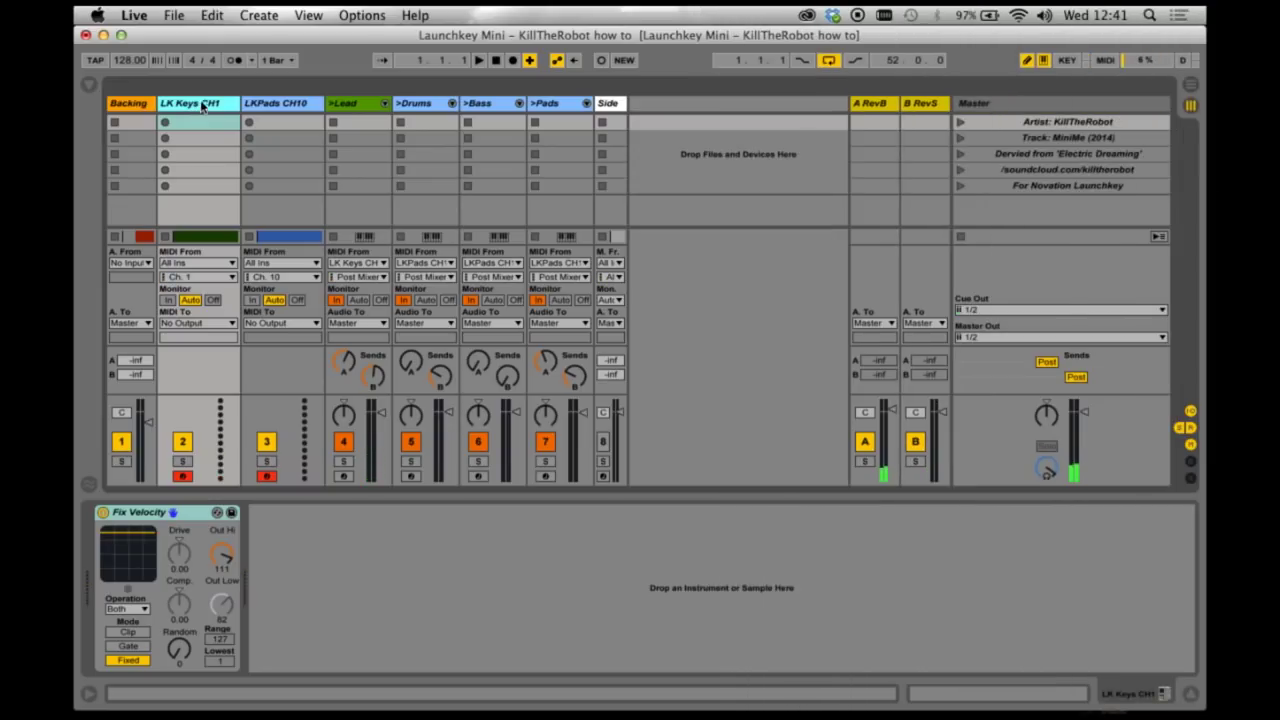
left_click(257, 15)
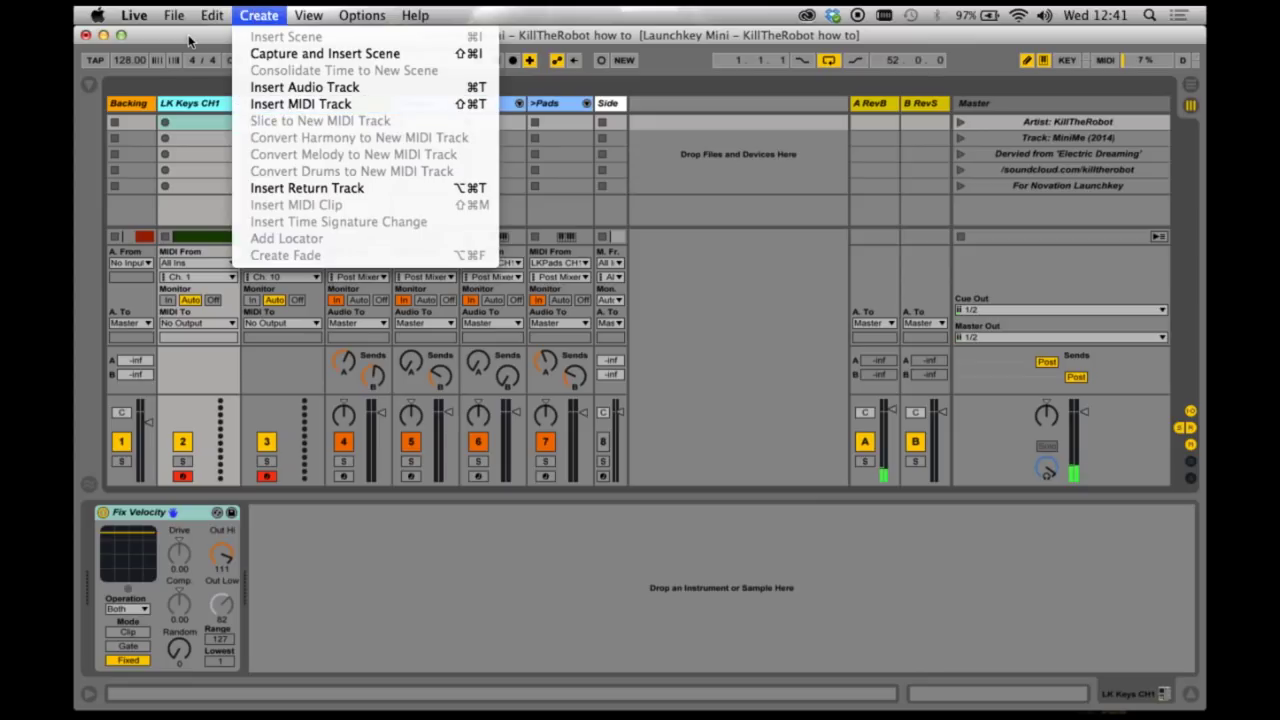
left_click(188, 40)
left_click(196, 277)
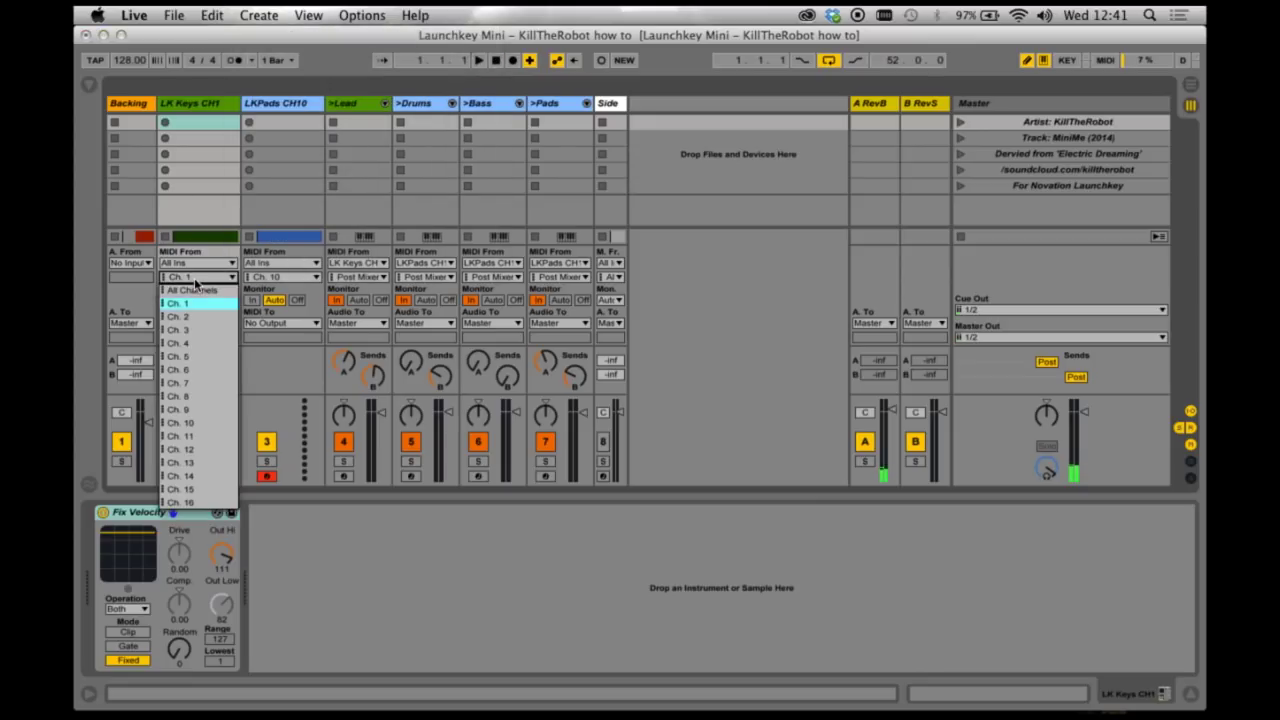
left_click(196, 304)
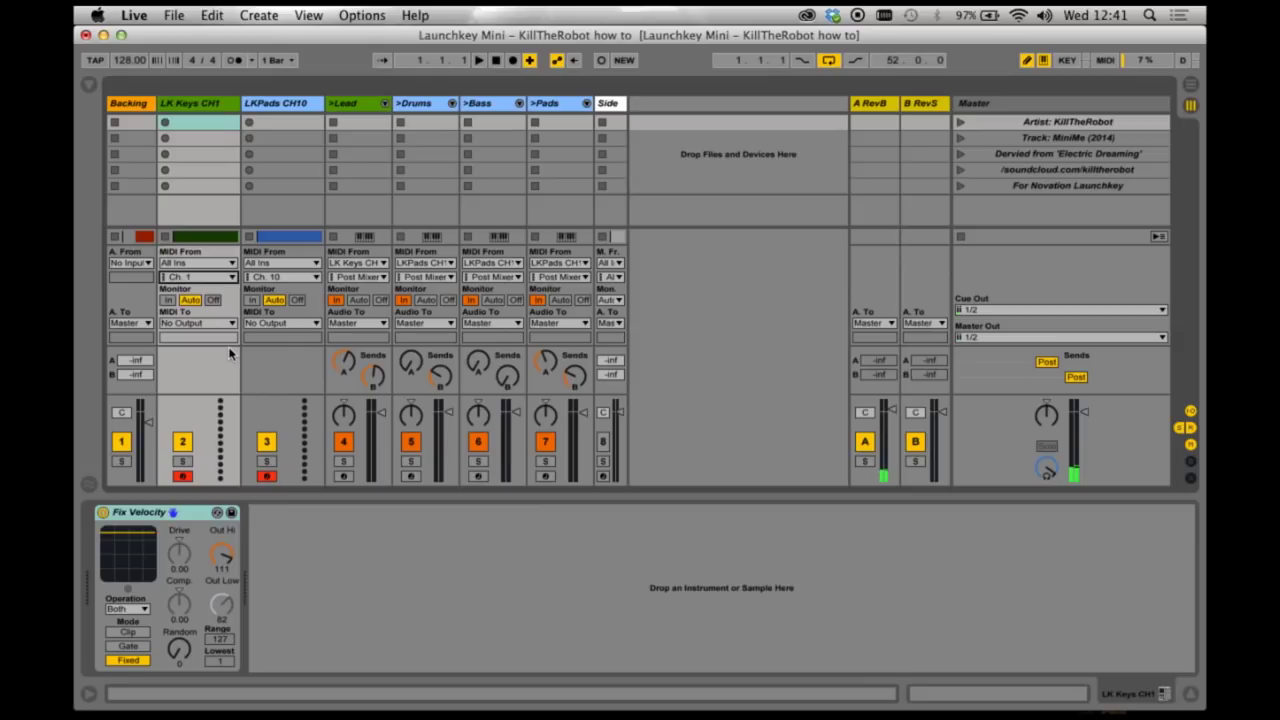
Open Preferences on MIDI/Sync, showing Launchkey Mini as control surface 3 with Track and Remote on
left_click(359, 15)
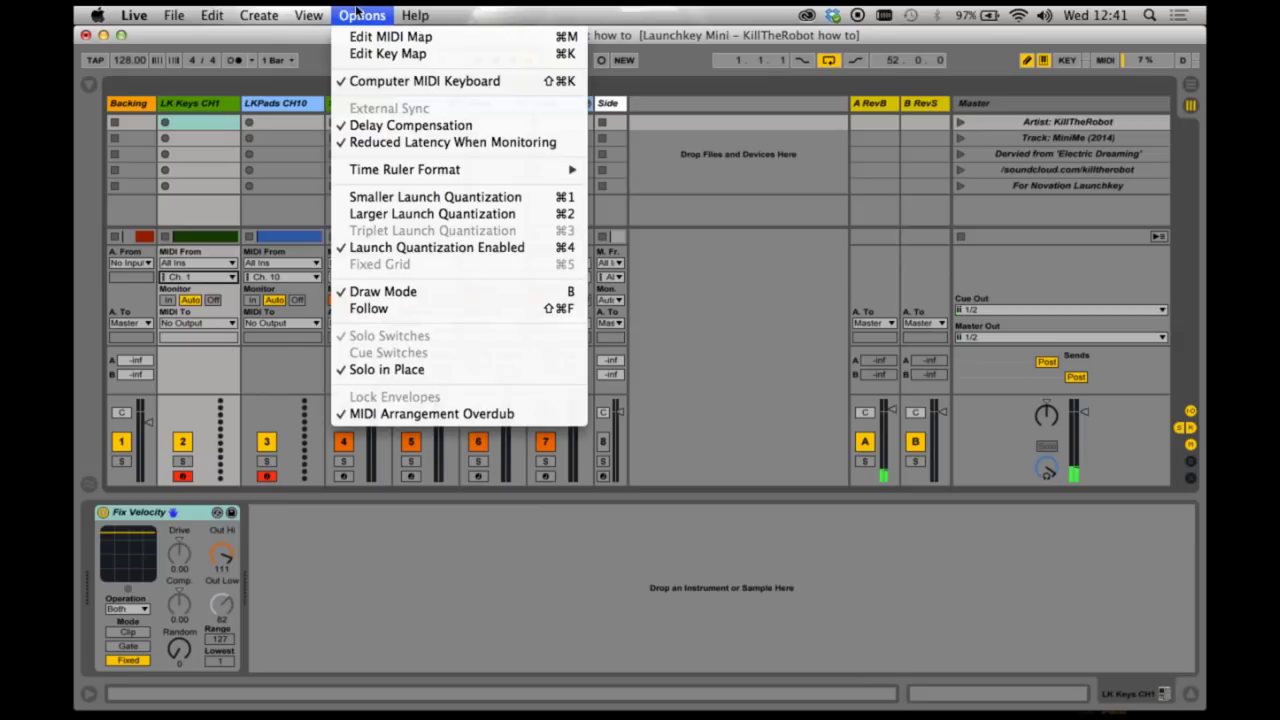
mouse_move(134, 15)
left_click(160, 64)
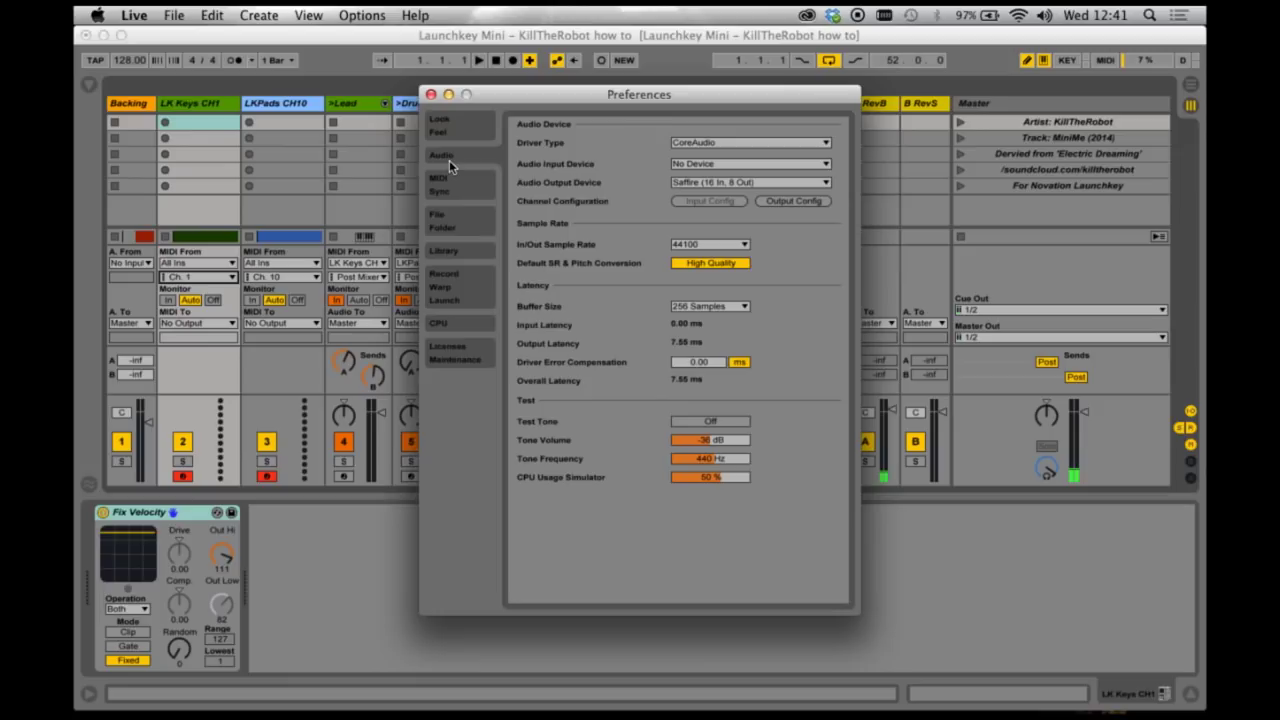
left_click(449, 186)
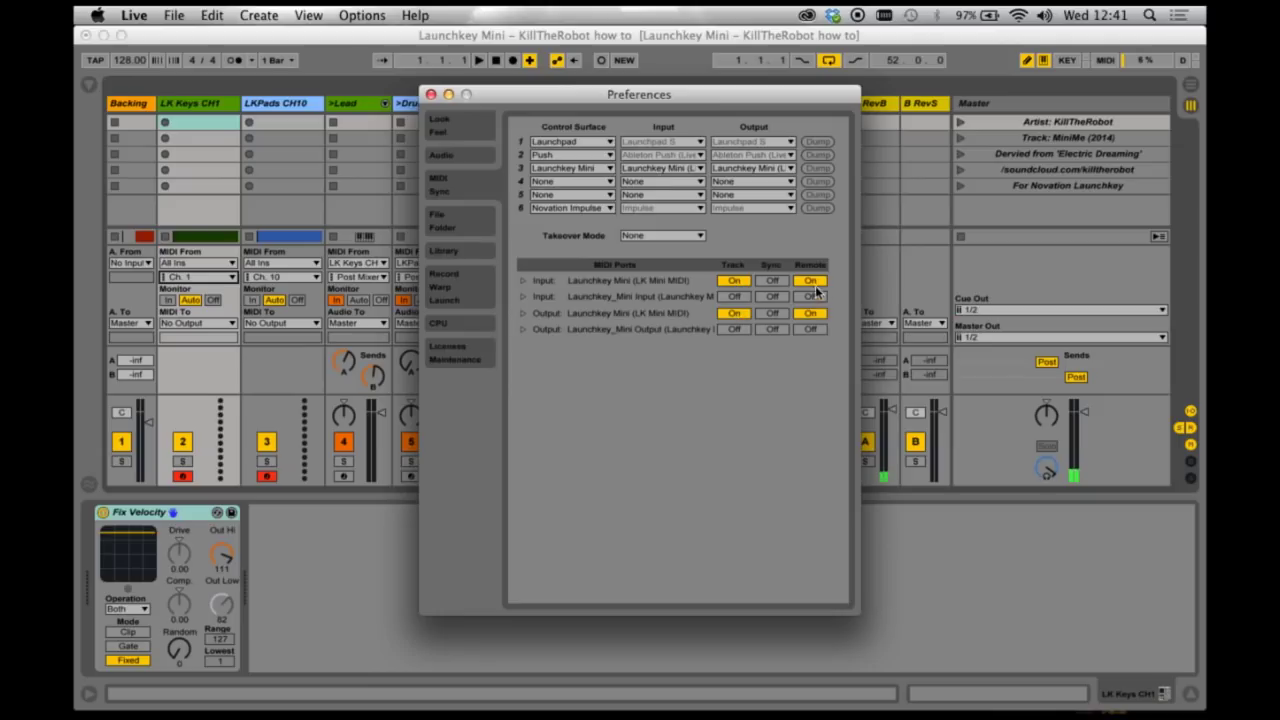
Close Preferences and set the Lead track's MIDI From to LK Keys CH1
left_click(431, 94)
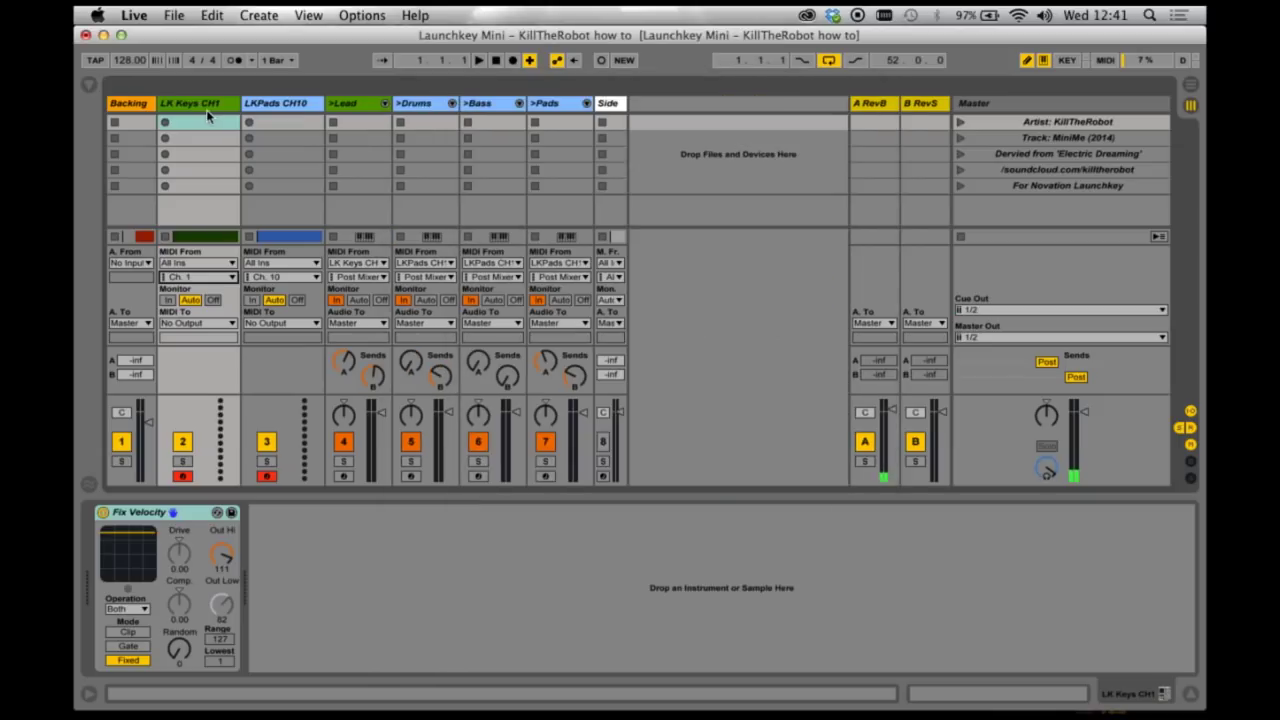
left_click(207, 116)
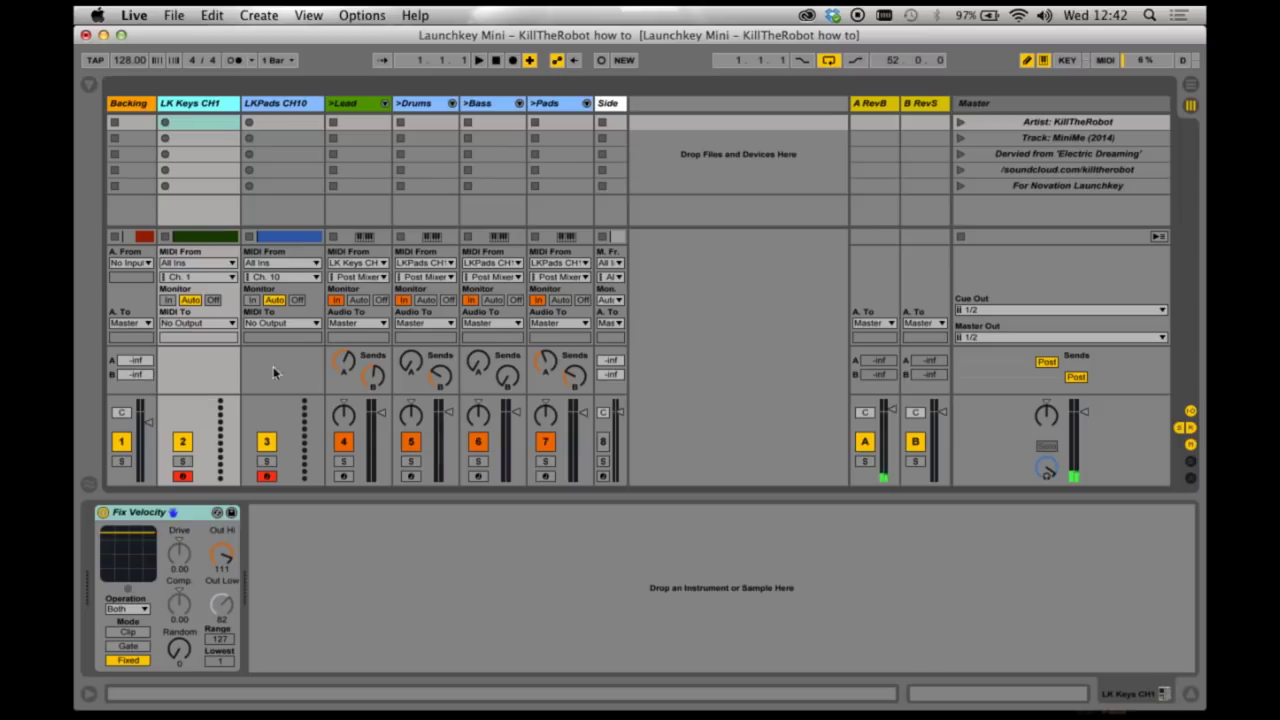
left_click(355, 105)
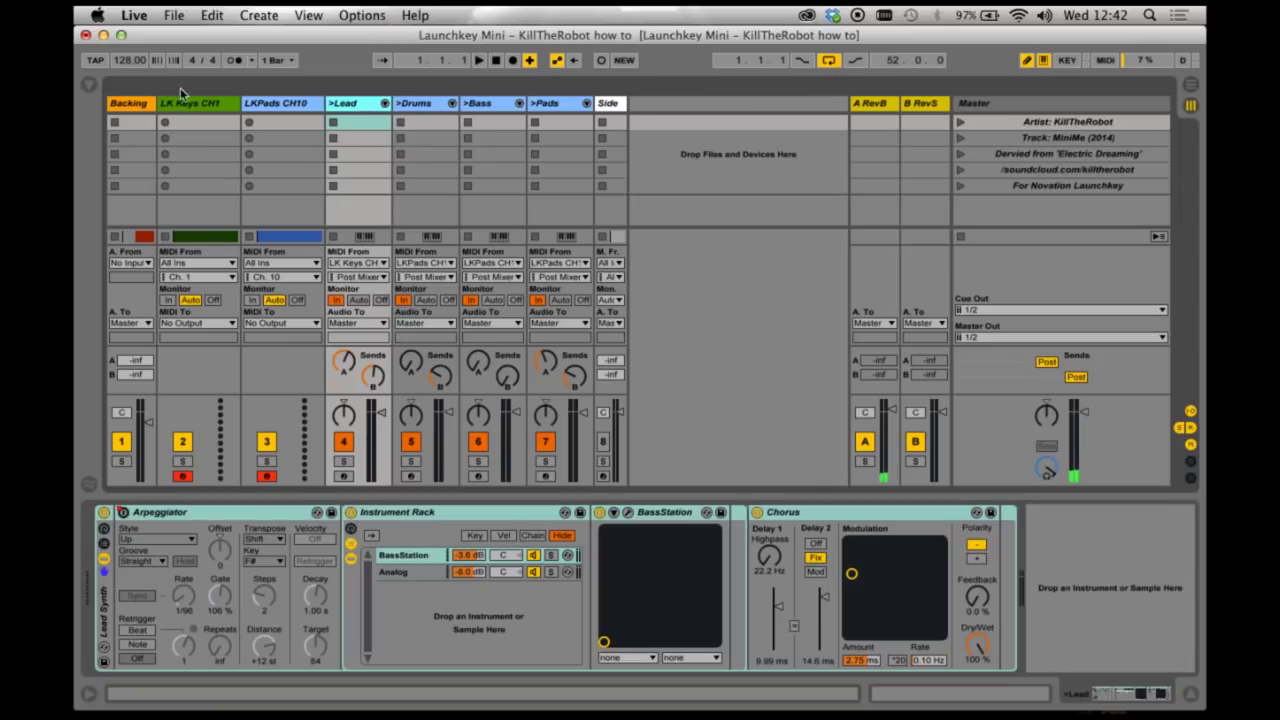
left_click(357, 263)
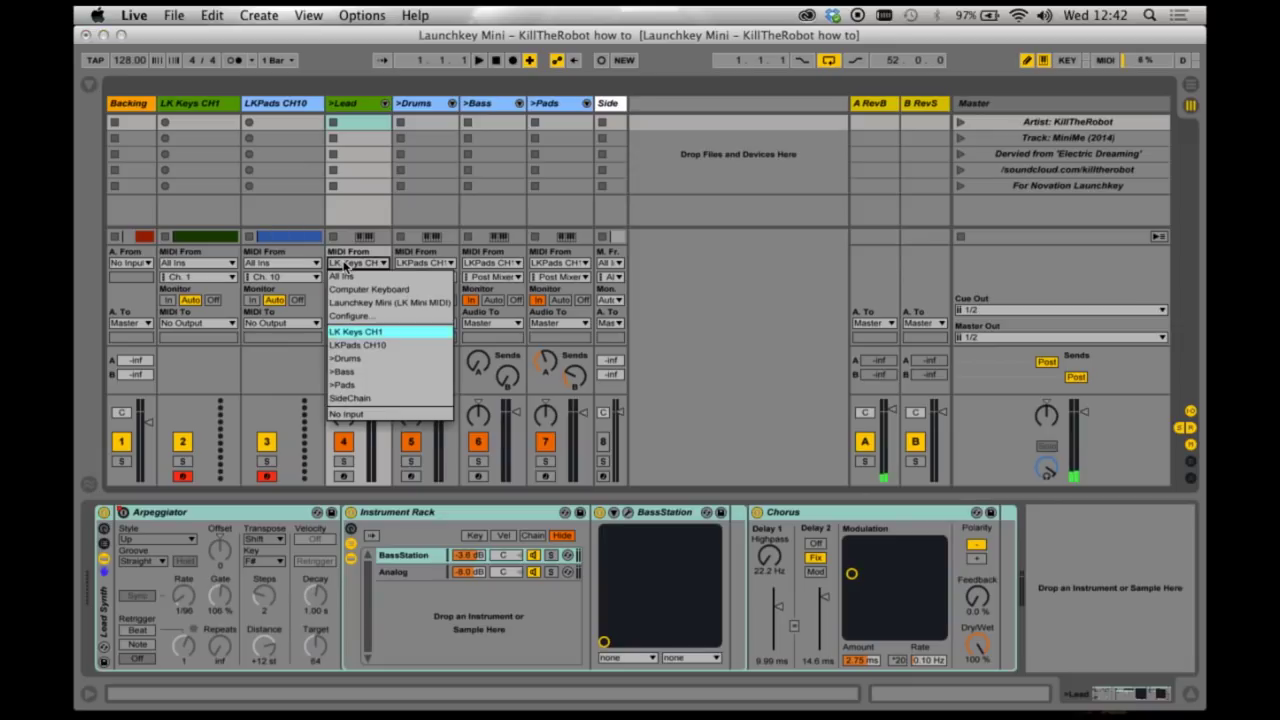
left_click(384, 335)
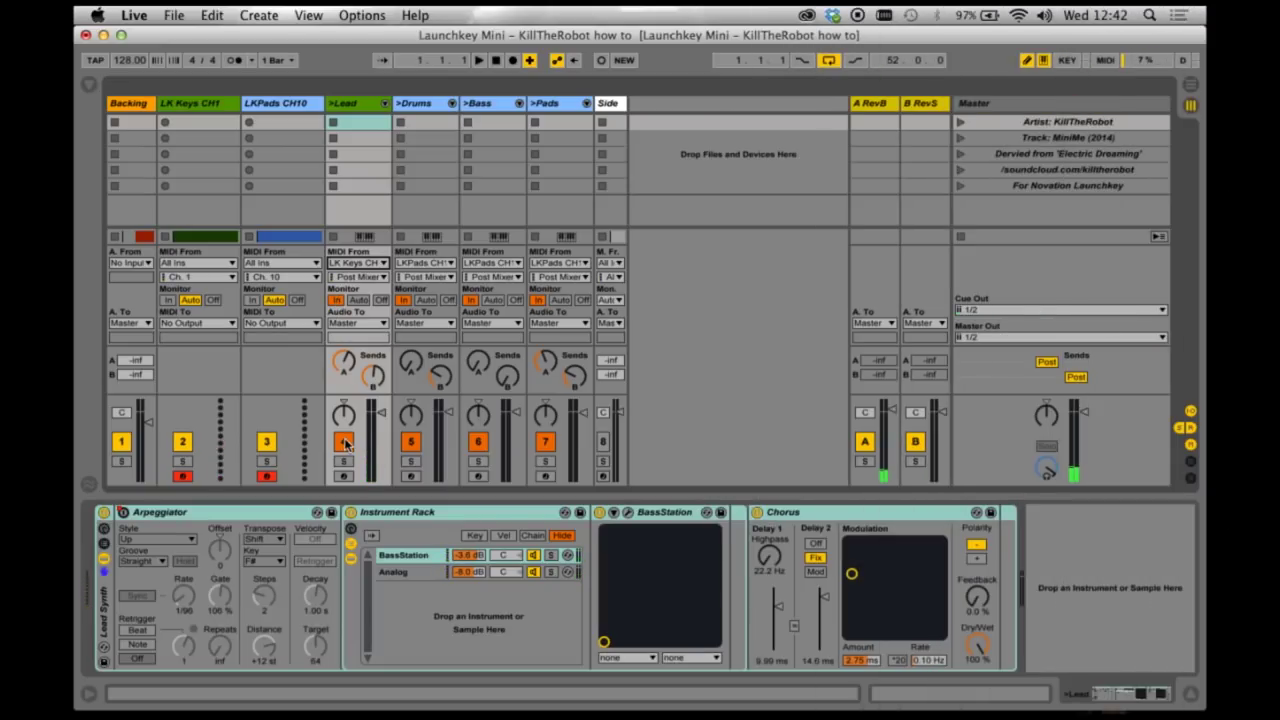
Give Launchkey control of Arpeggiator and Instrument Rack, inspect BassStation and Analog chains, select Chorus
left_click(255, 511)
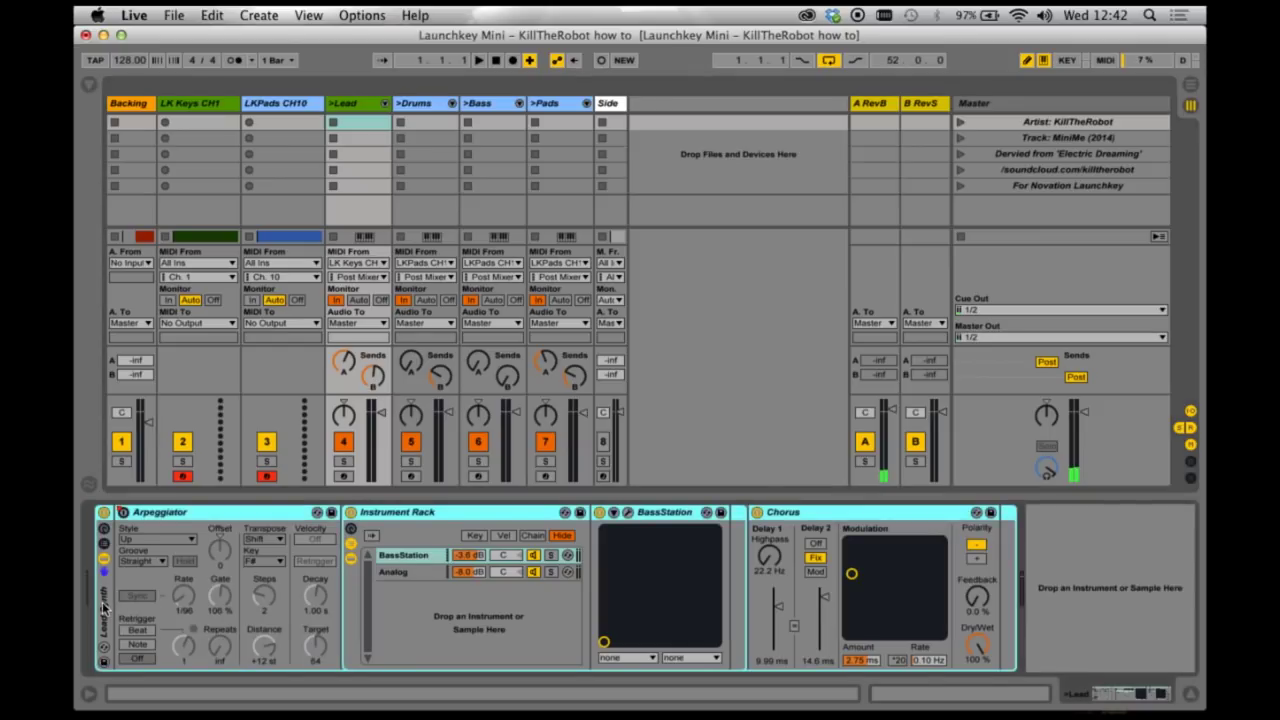
left_click(420, 512)
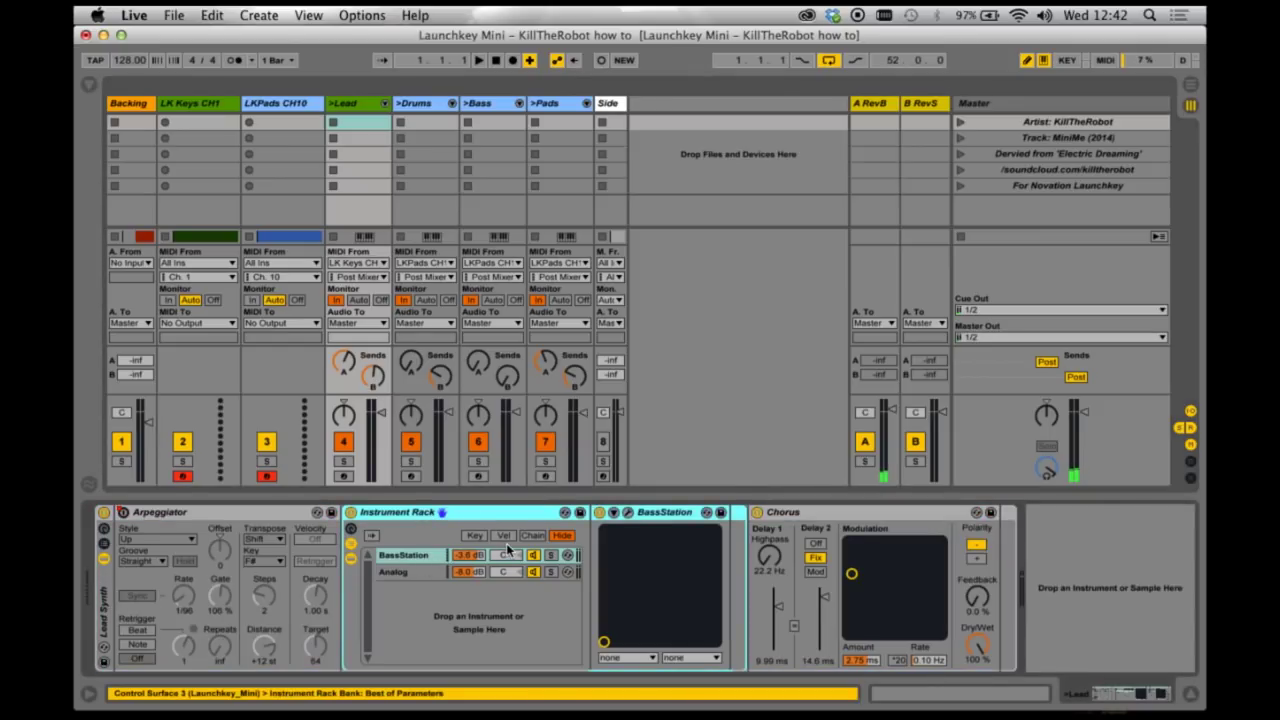
left_click(628, 513)
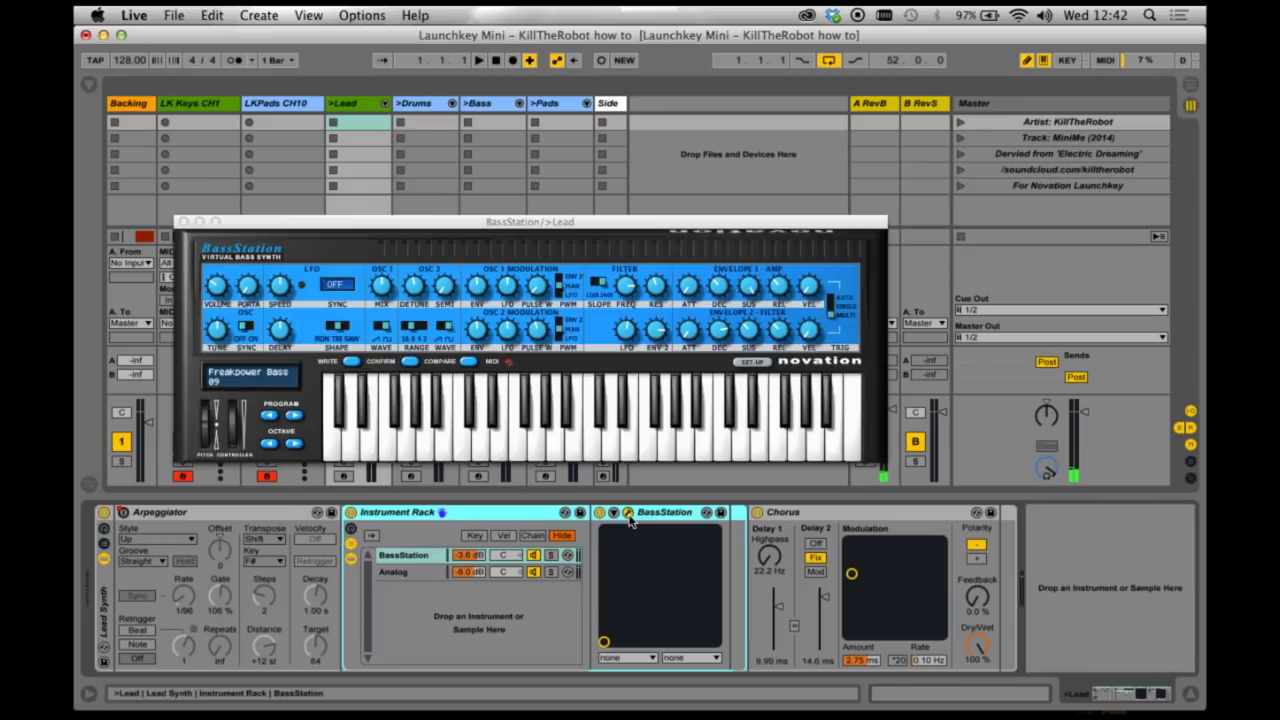
left_click(628, 513)
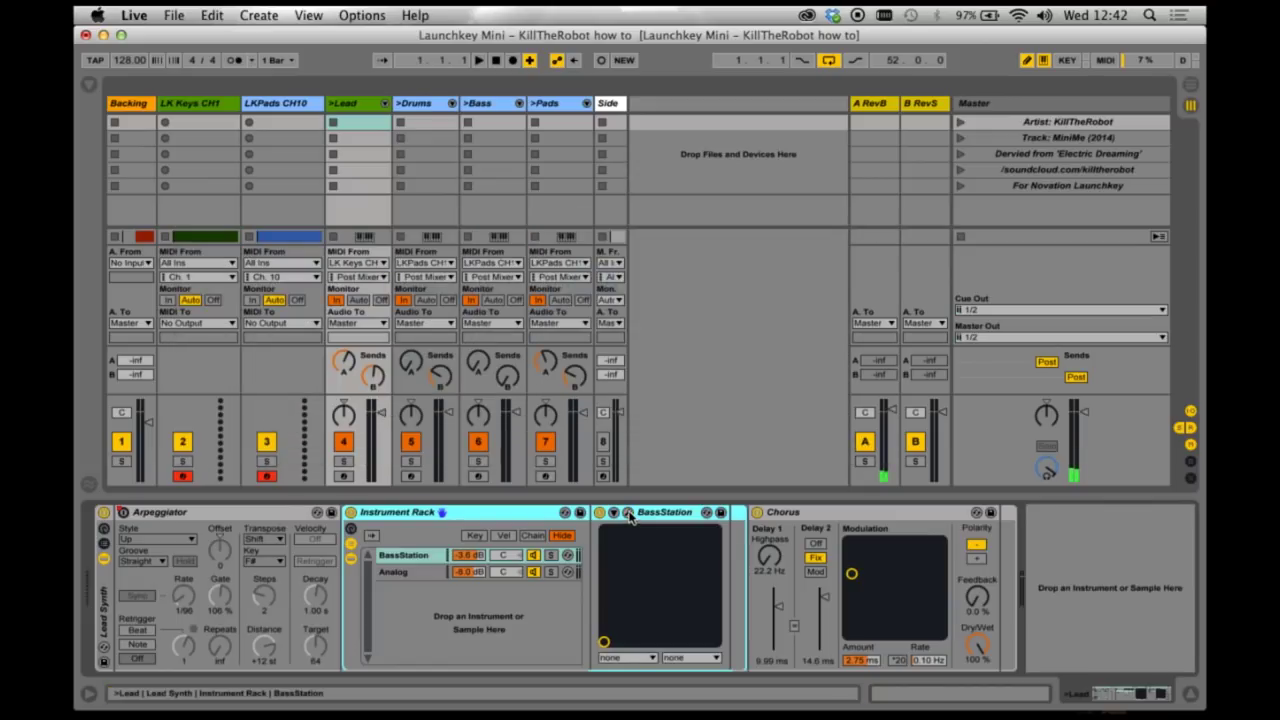
left_click(393, 572)
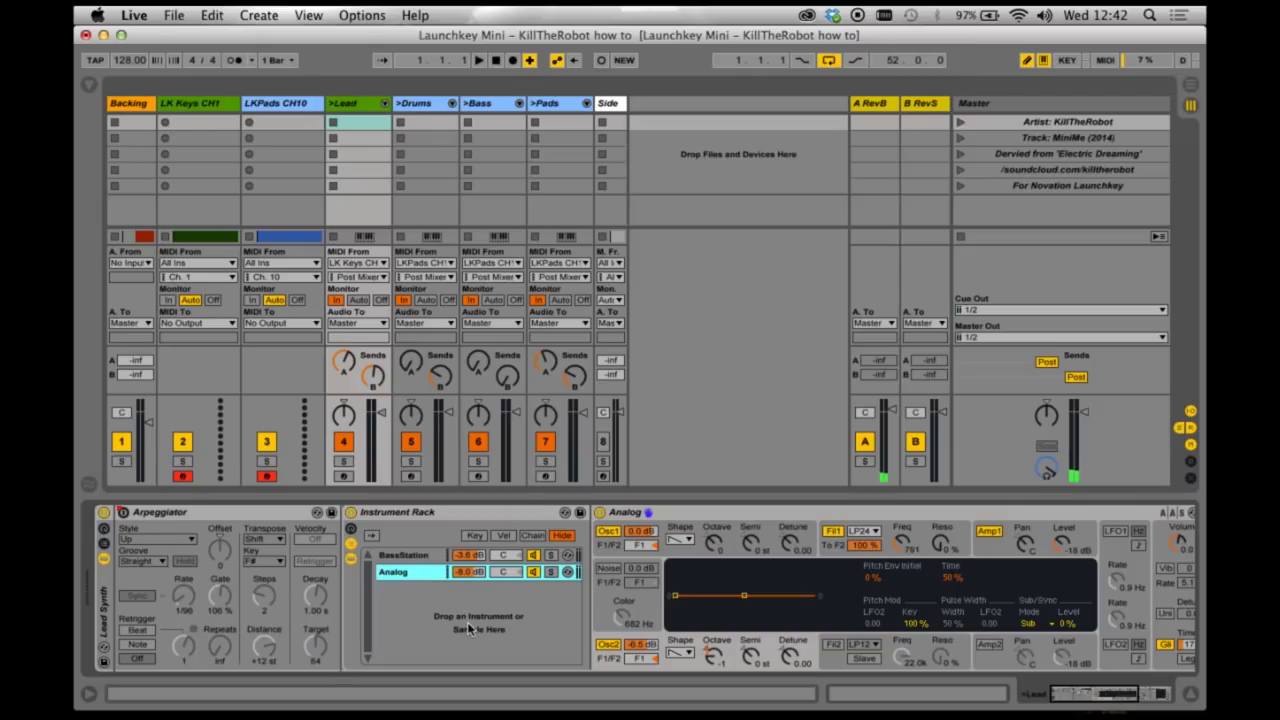
left_click(426, 556)
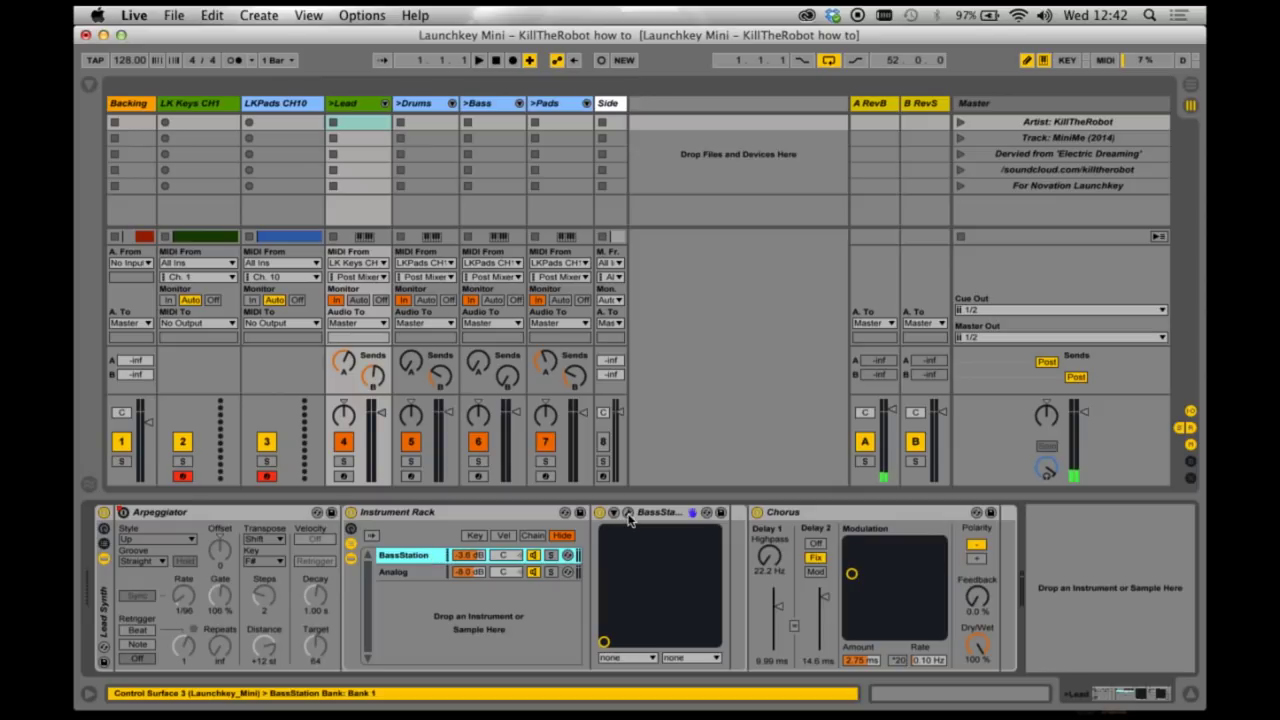
left_click(853, 514)
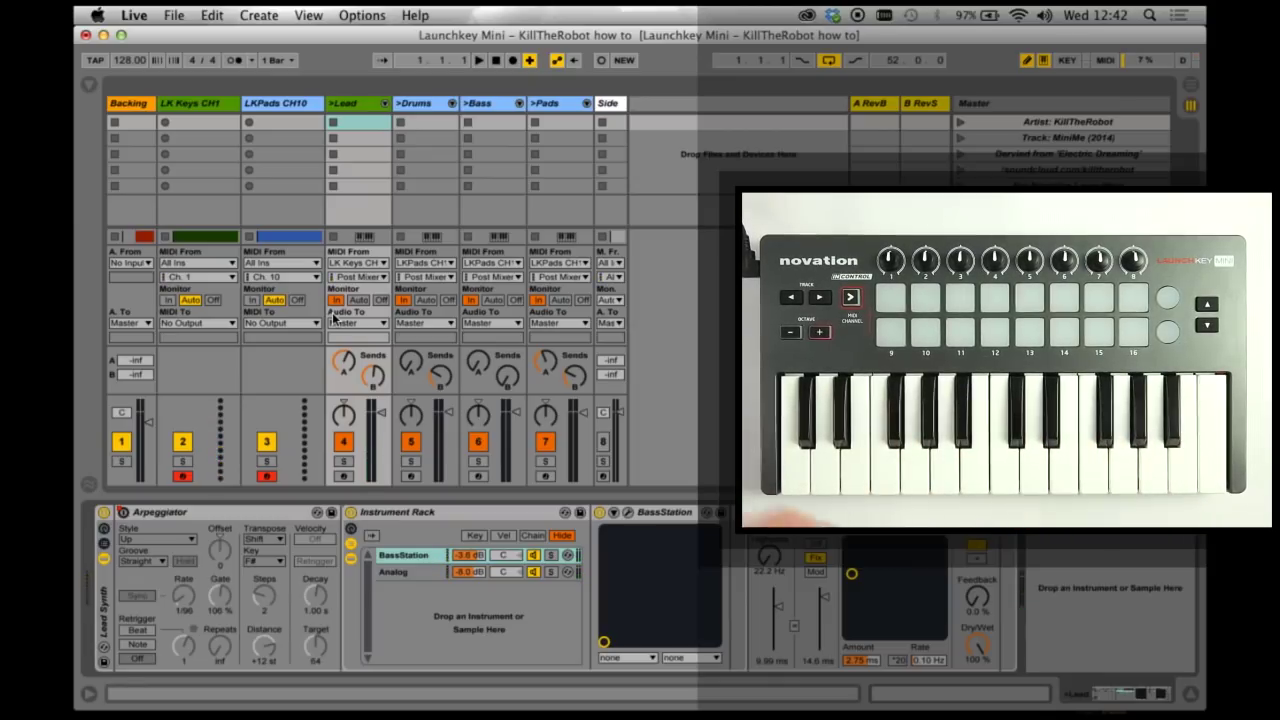
Select LKPads CH10 and confirm its MIDI input channel stays on Ch. 10
left_click(286, 106)
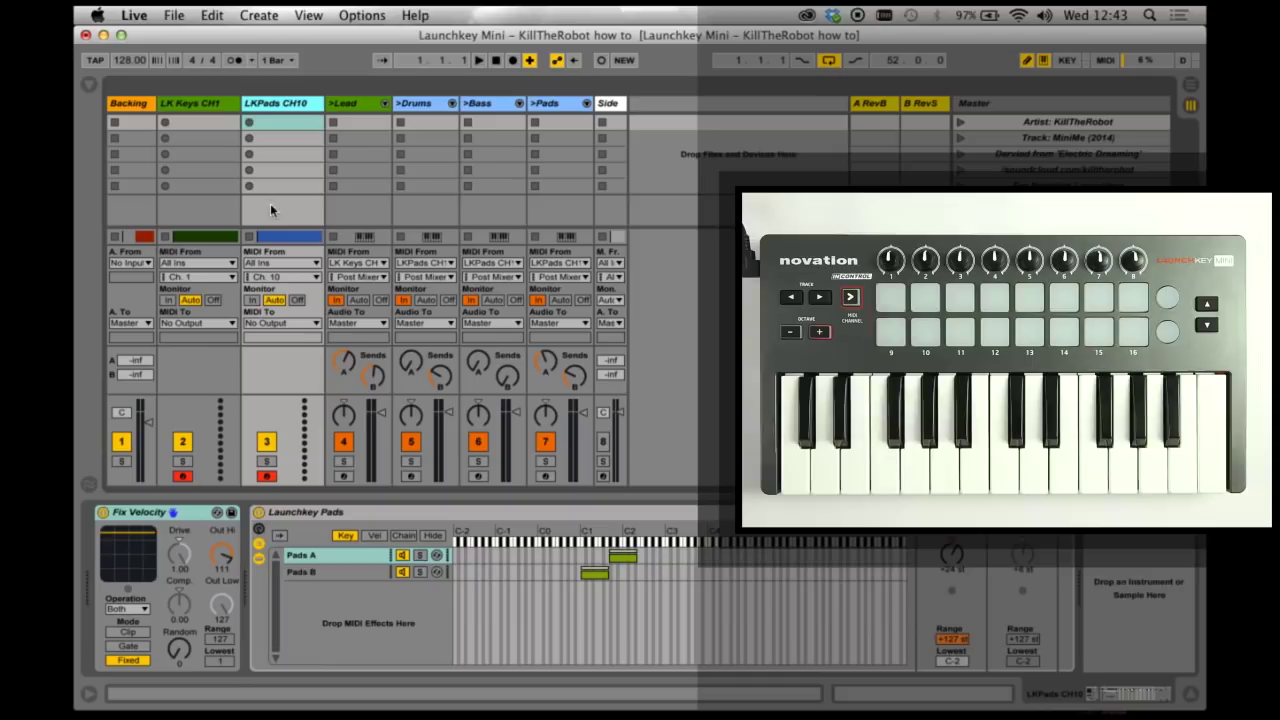
left_click(284, 276)
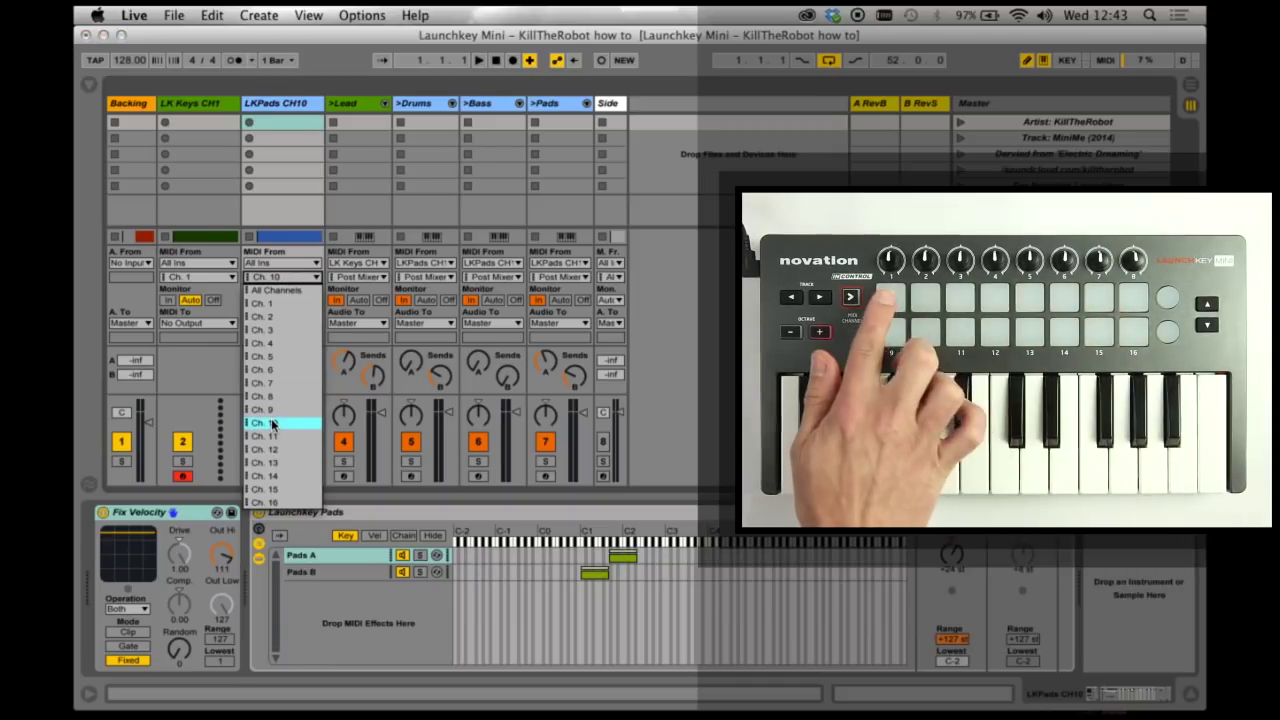
left_click(261, 101)
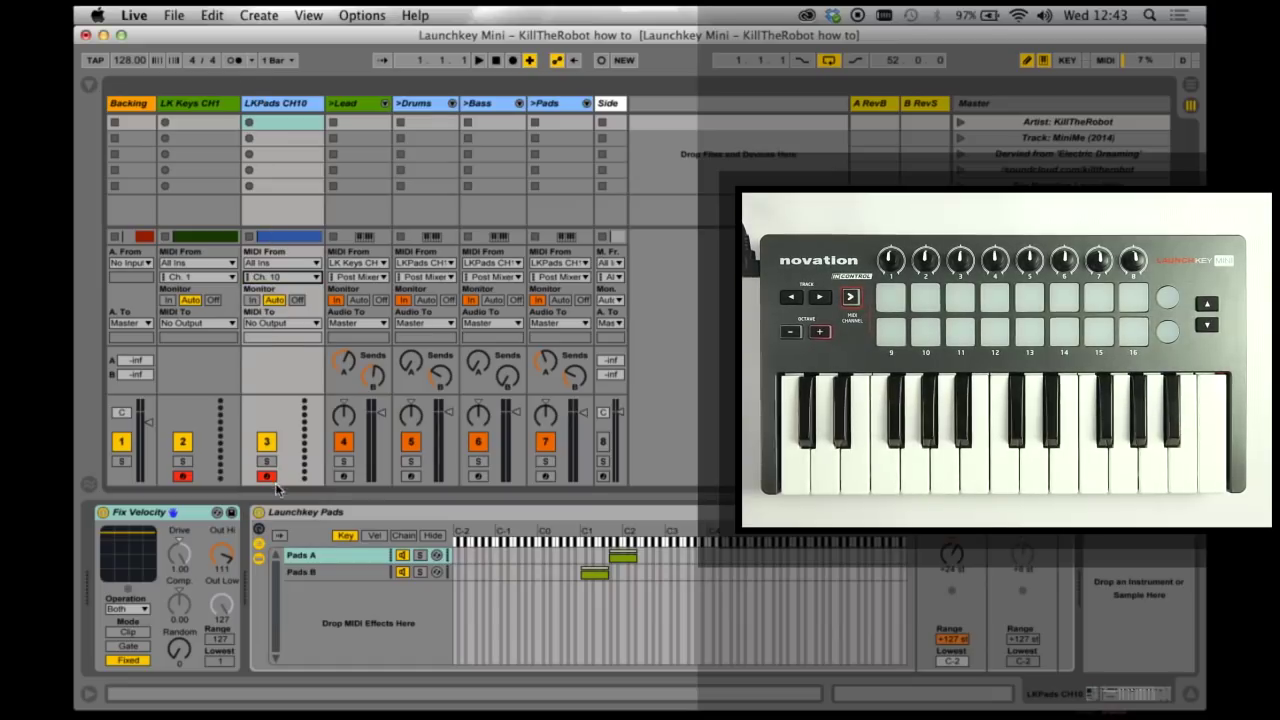
Inspect Fix Velocity and the Launchkey Pads rack, switching between its Pads A and Pads B chains
left_click(163, 513)
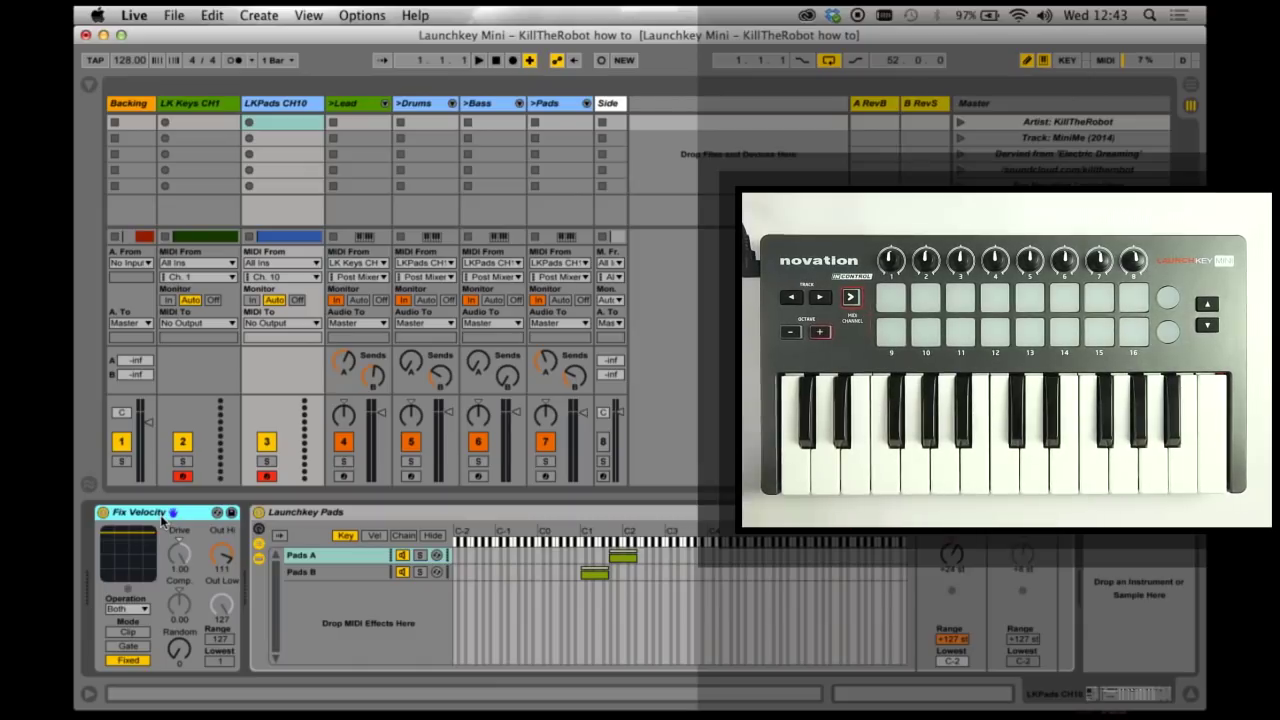
left_click(475, 519)
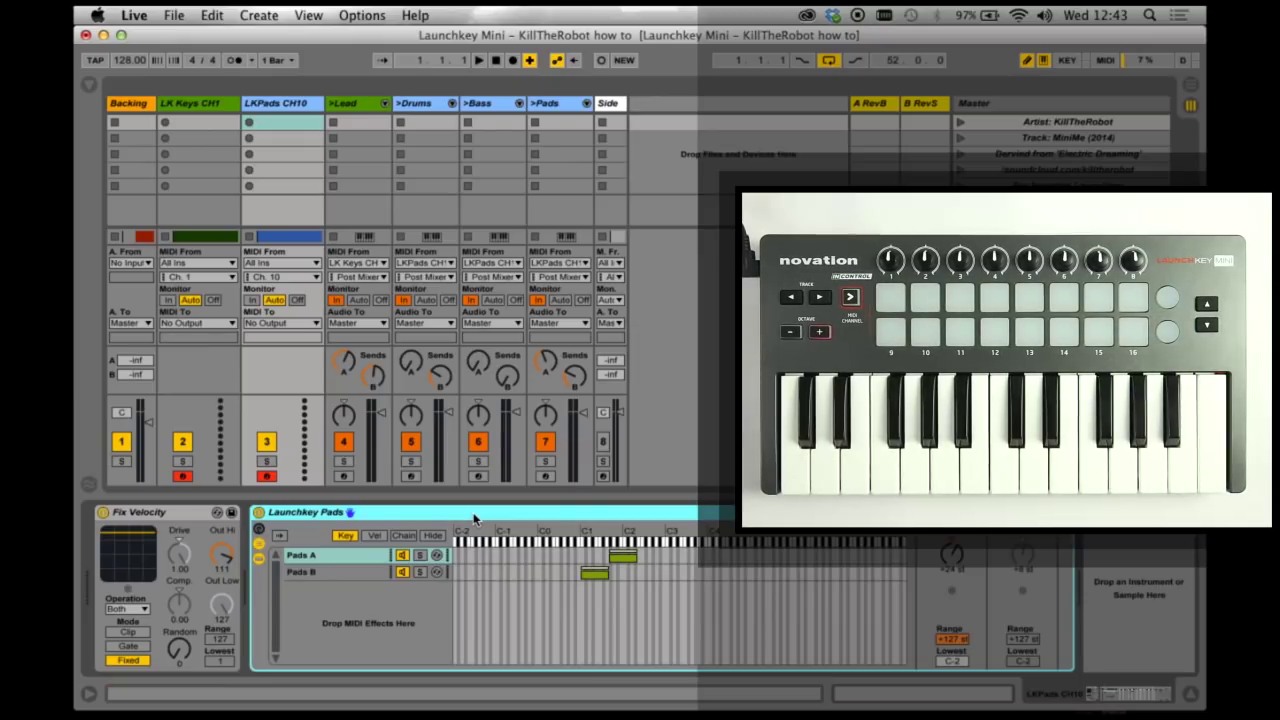
left_click(359, 574)
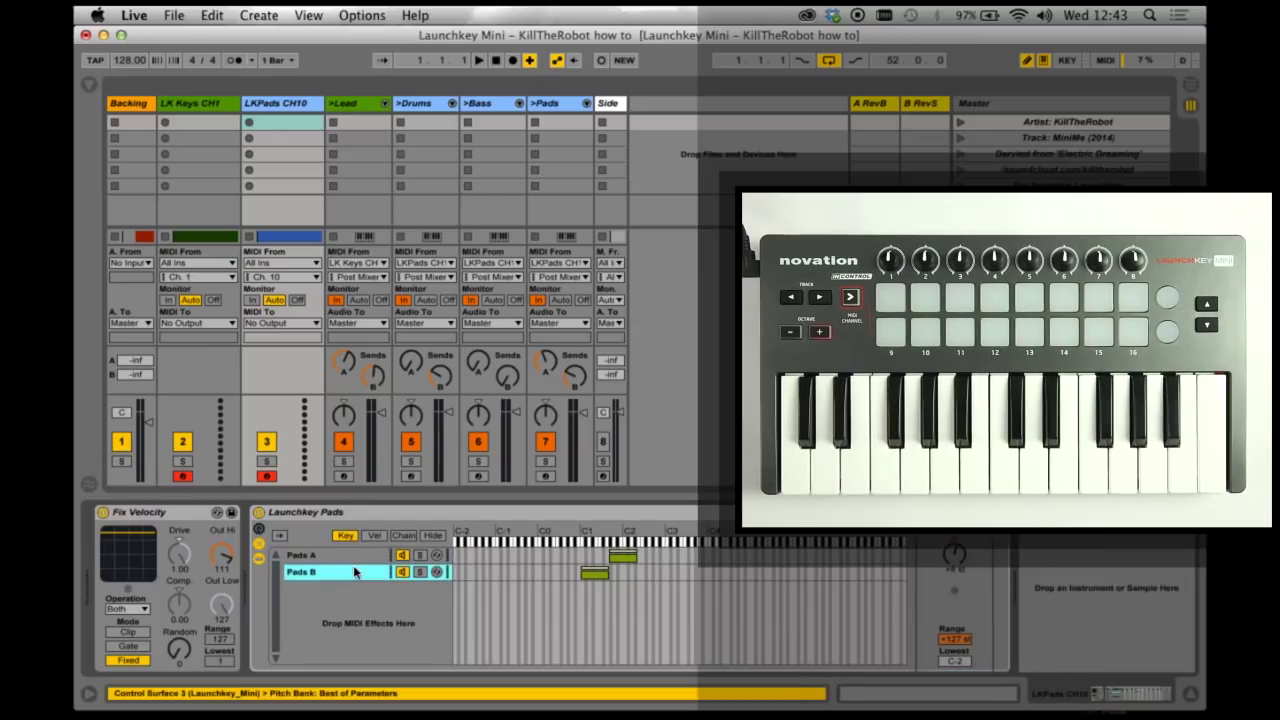
left_click(353, 556)
left_click(350, 573)
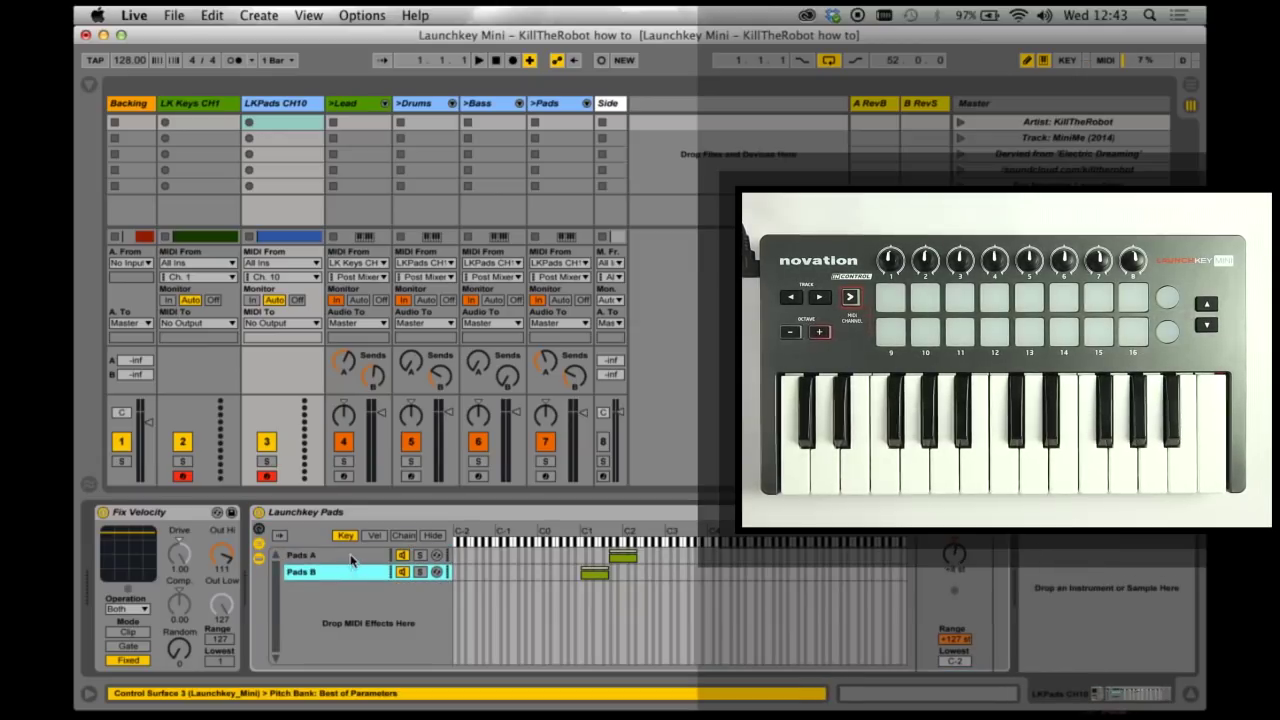
left_click(351, 558)
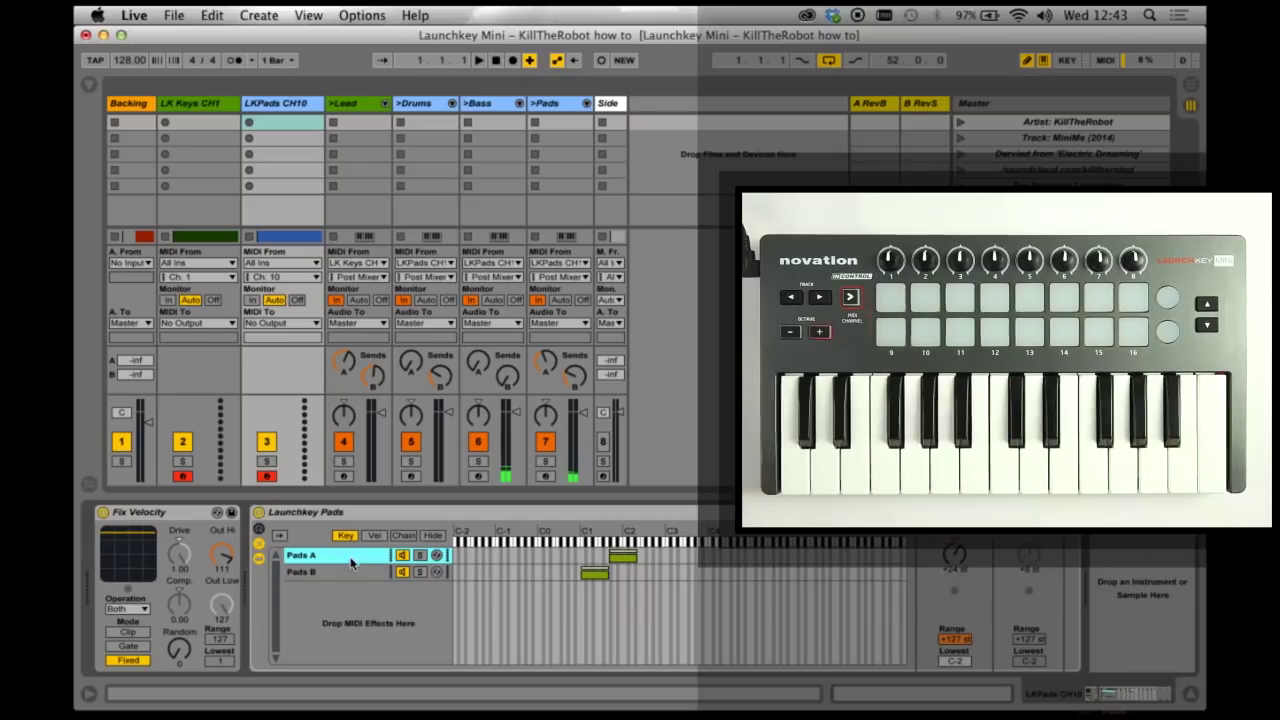
left_click(351, 572)
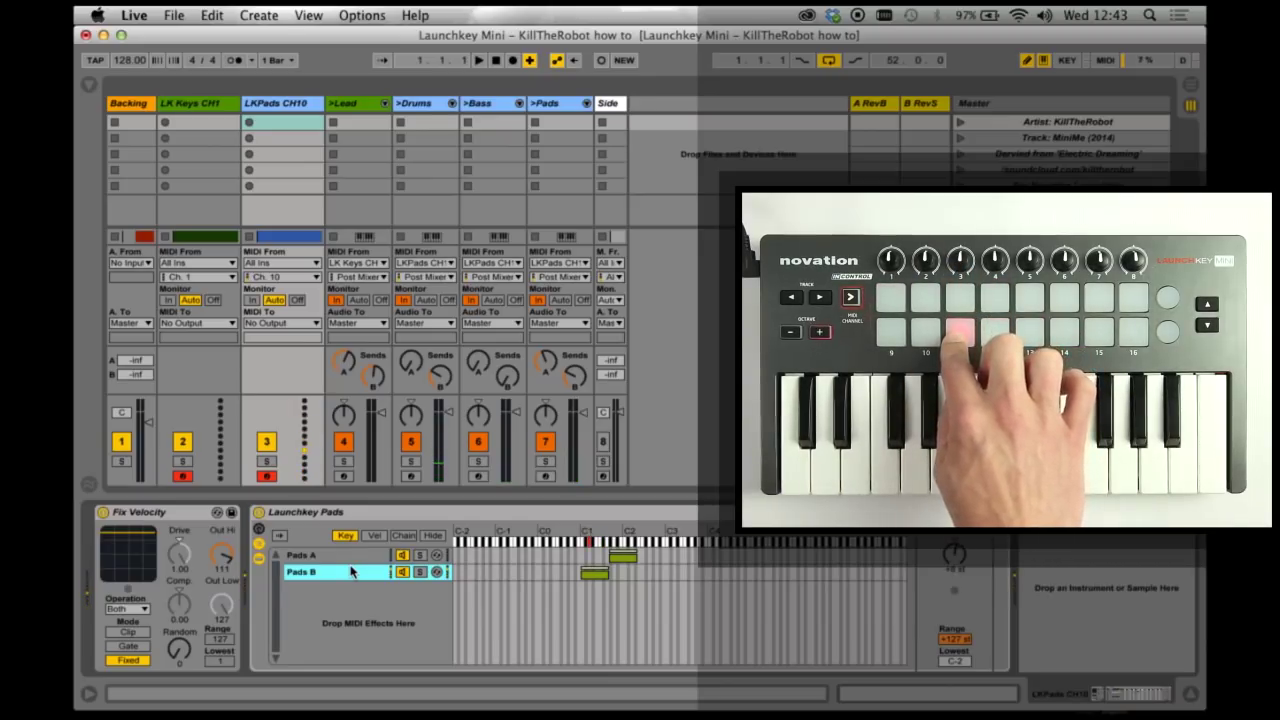
left_click(348, 558)
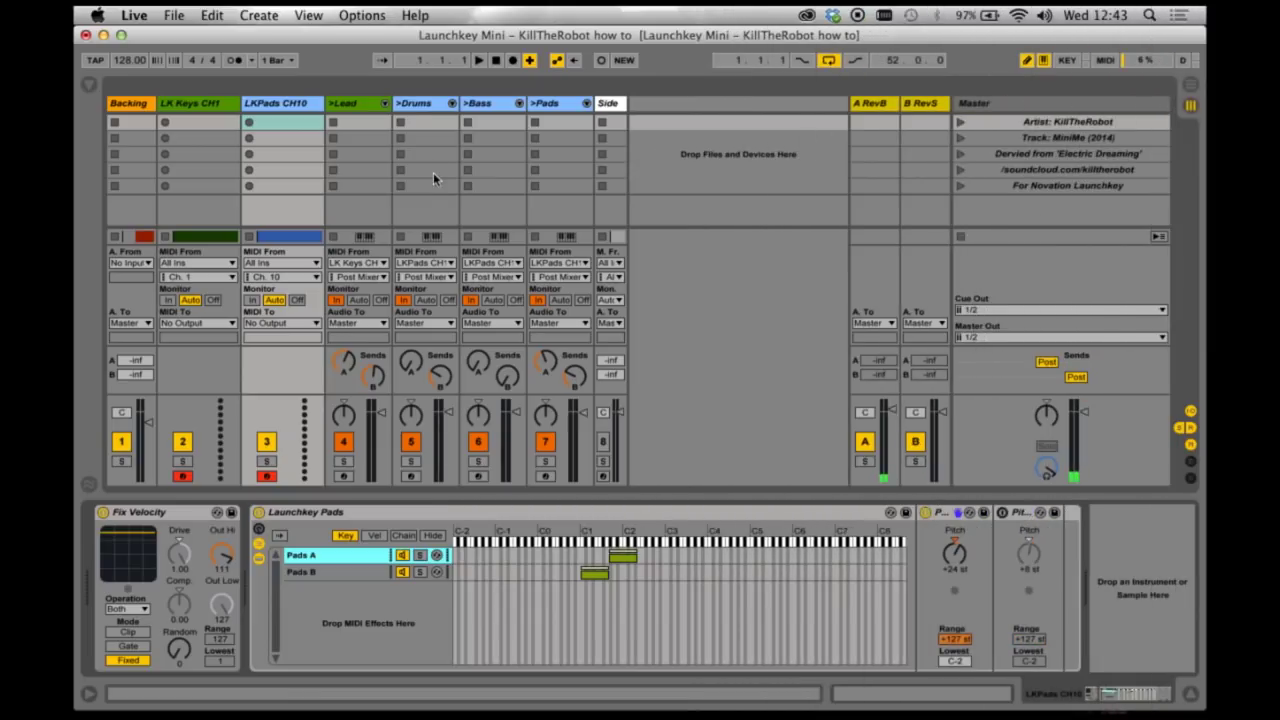
Browse the Drums, Bass and Pads tracks and confirm Drums takes MIDI from LKPads CH10
left_click(305, 104)
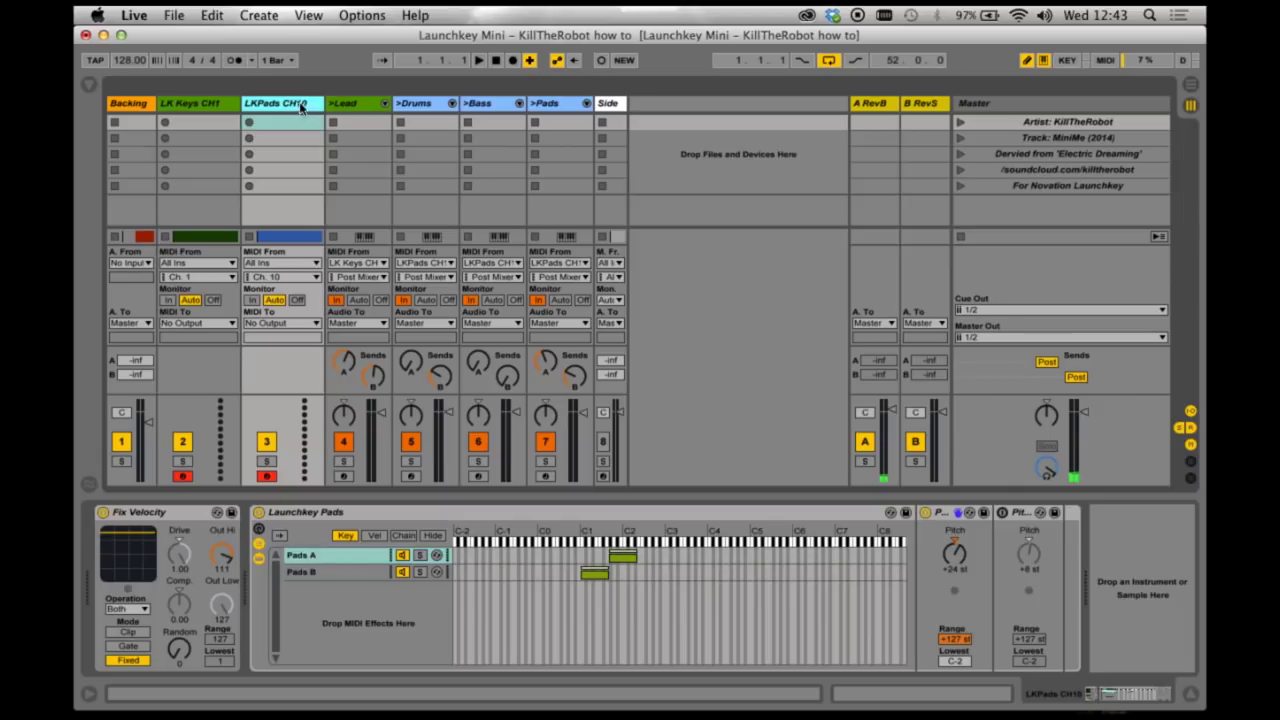
left_click(435, 106)
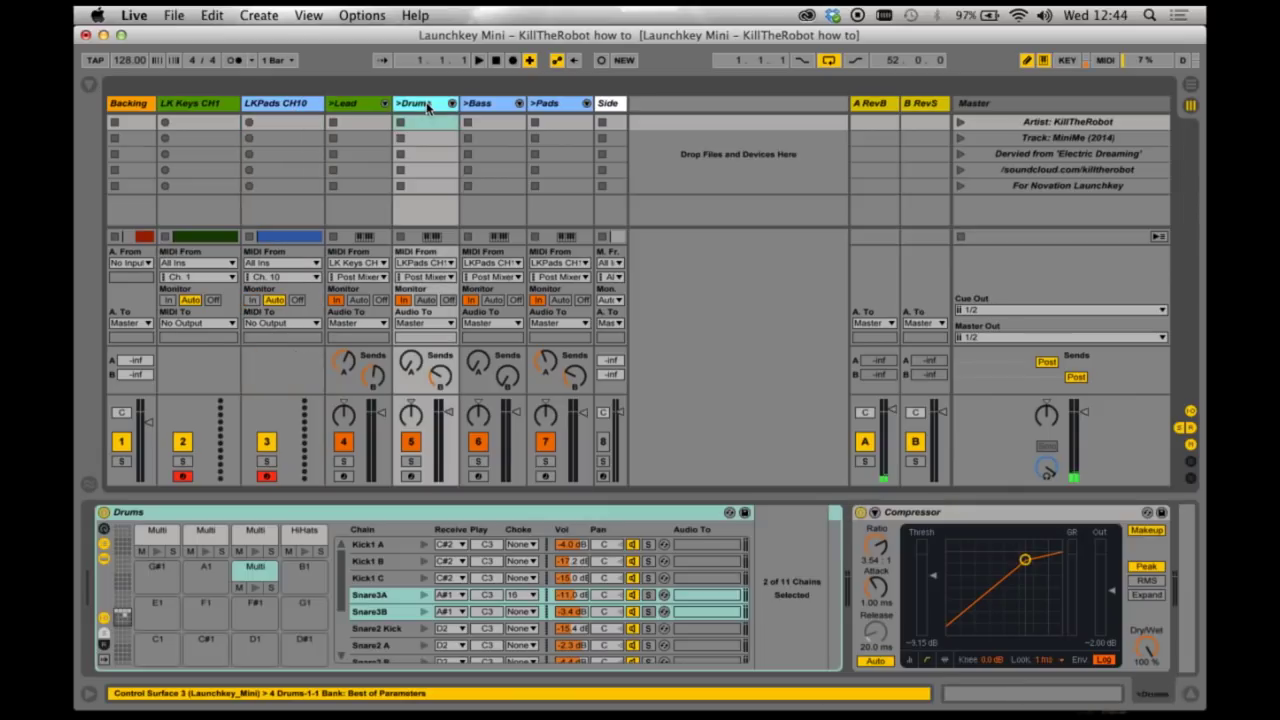
left_click(485, 105)
left_click(550, 106)
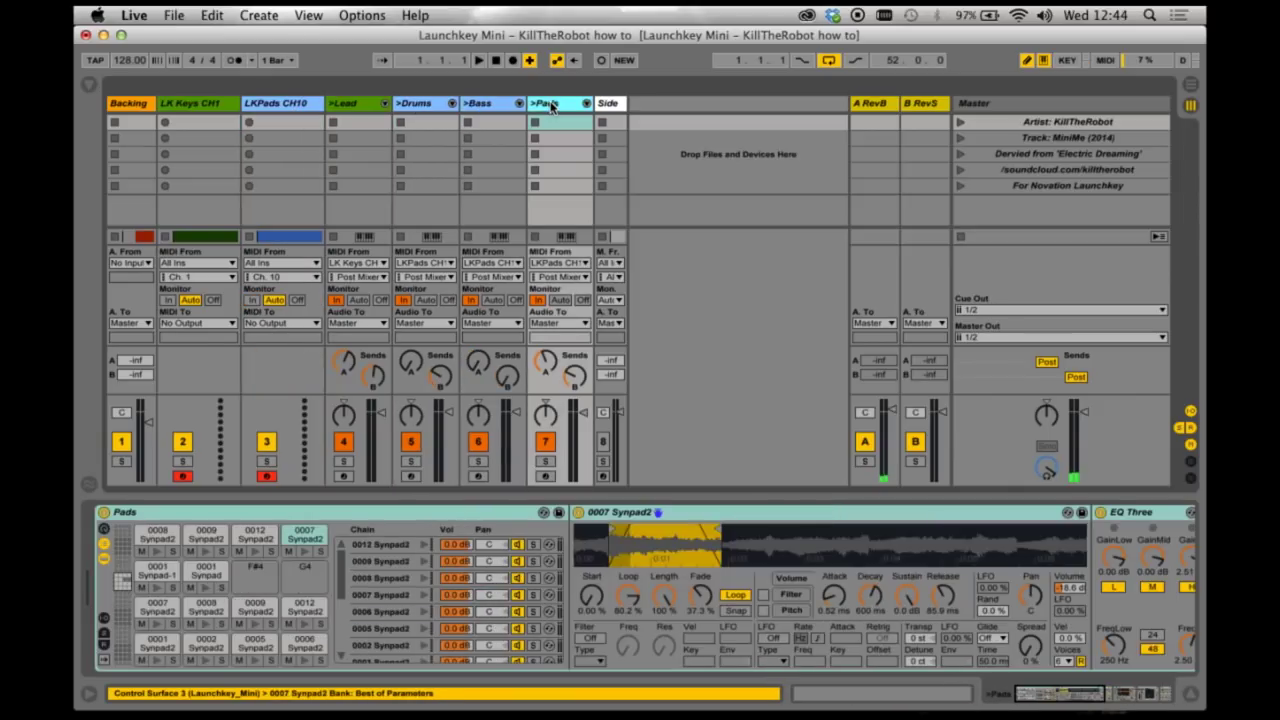
left_click(432, 105)
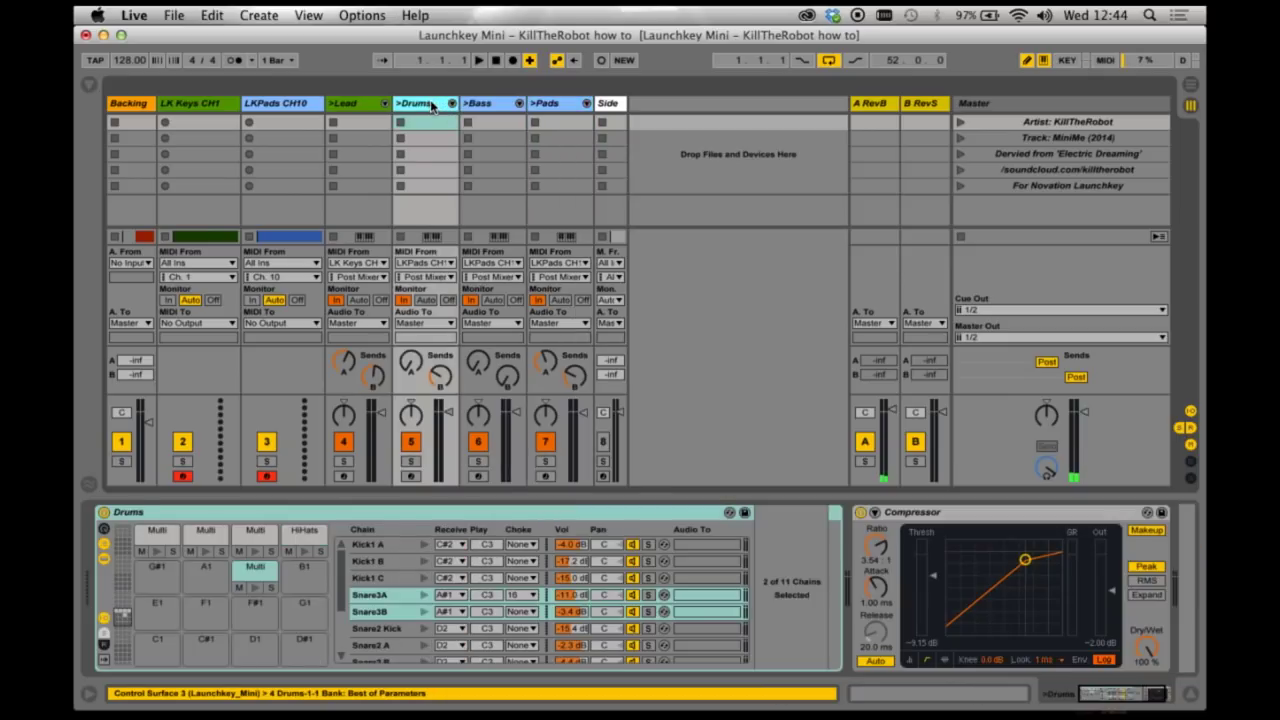
left_click(445, 264)
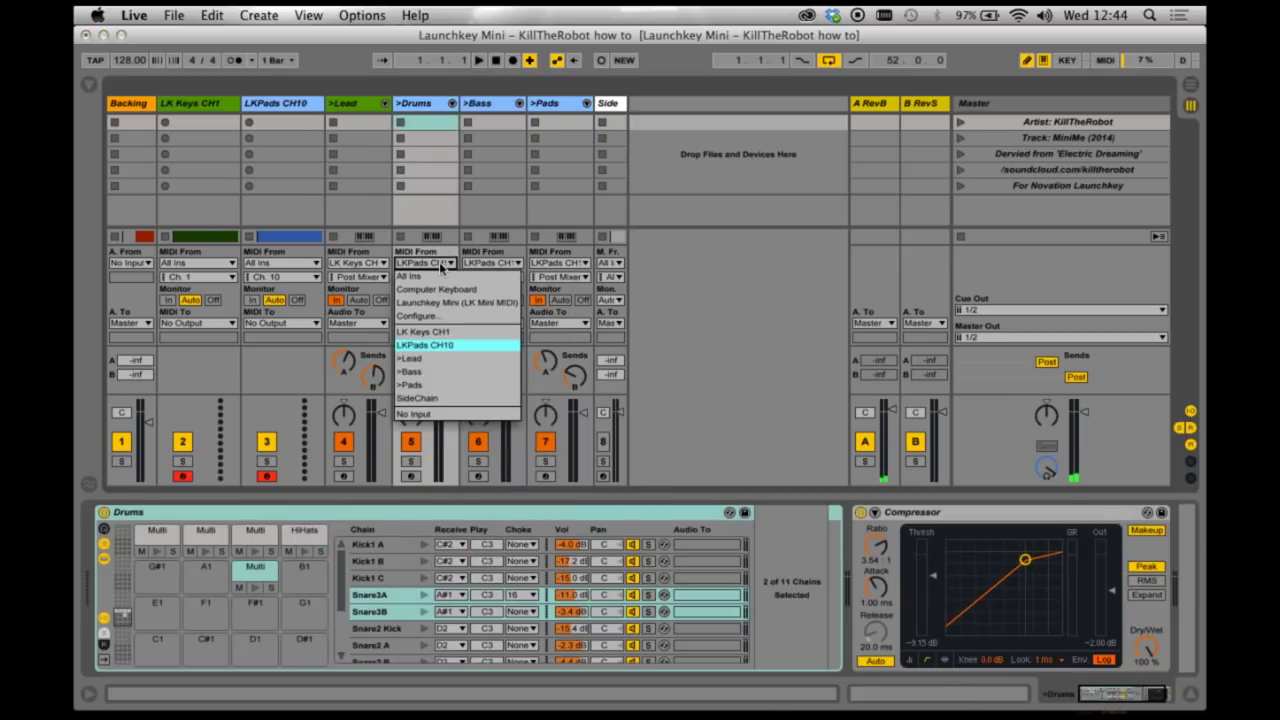
left_click(439, 344)
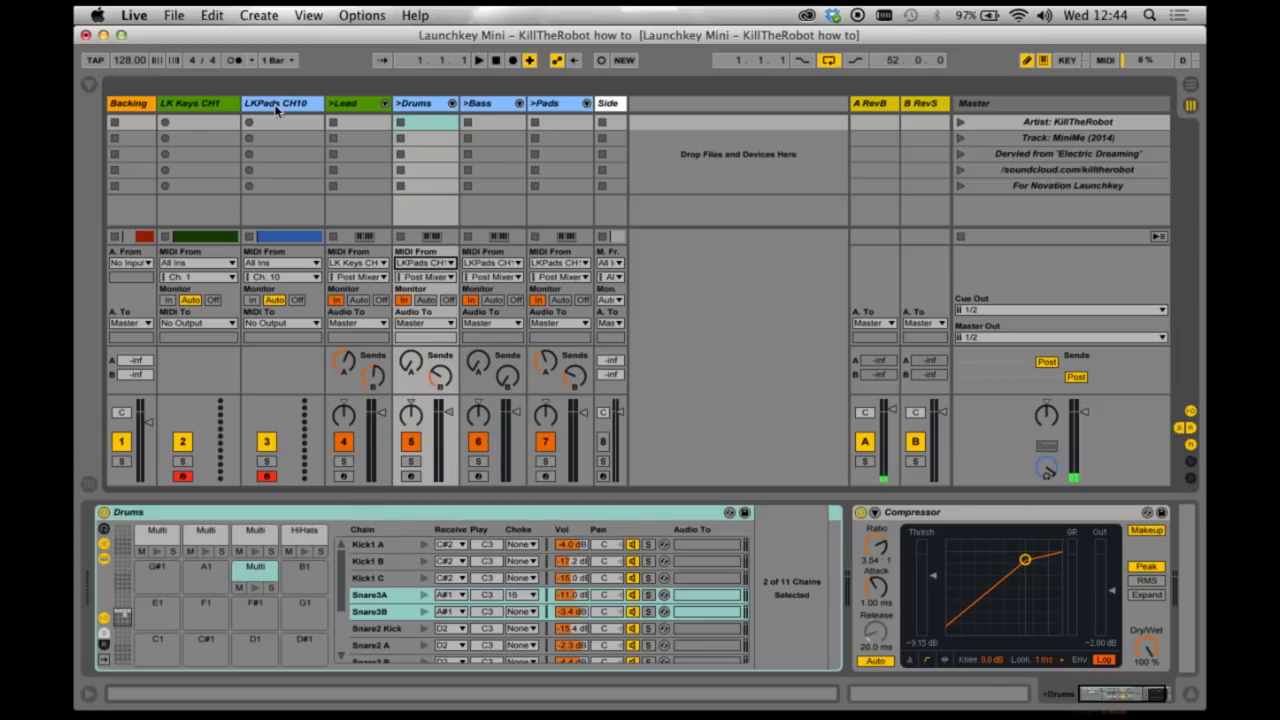
Check the Bass input unchanged and confirm the Pads track takes MIDI from LKPads CH10
left_click(318, 104)
left_click(418, 104)
left_click(479, 104)
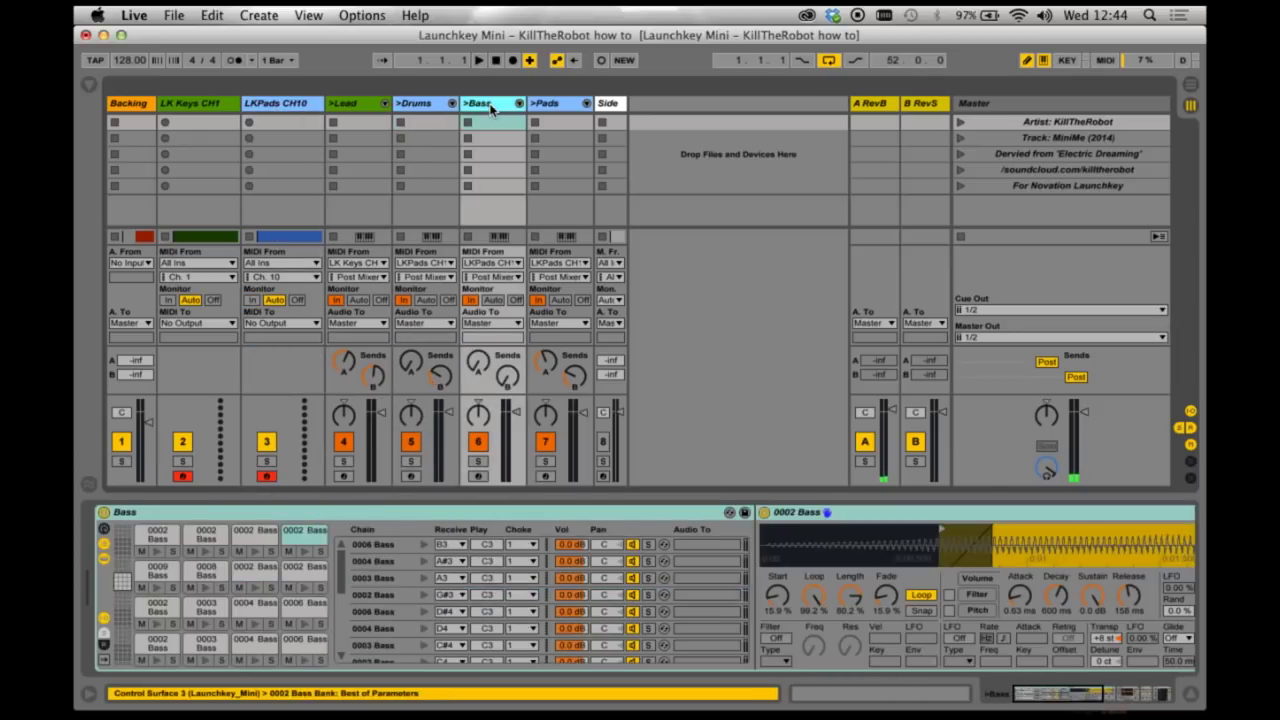
left_click(549, 106)
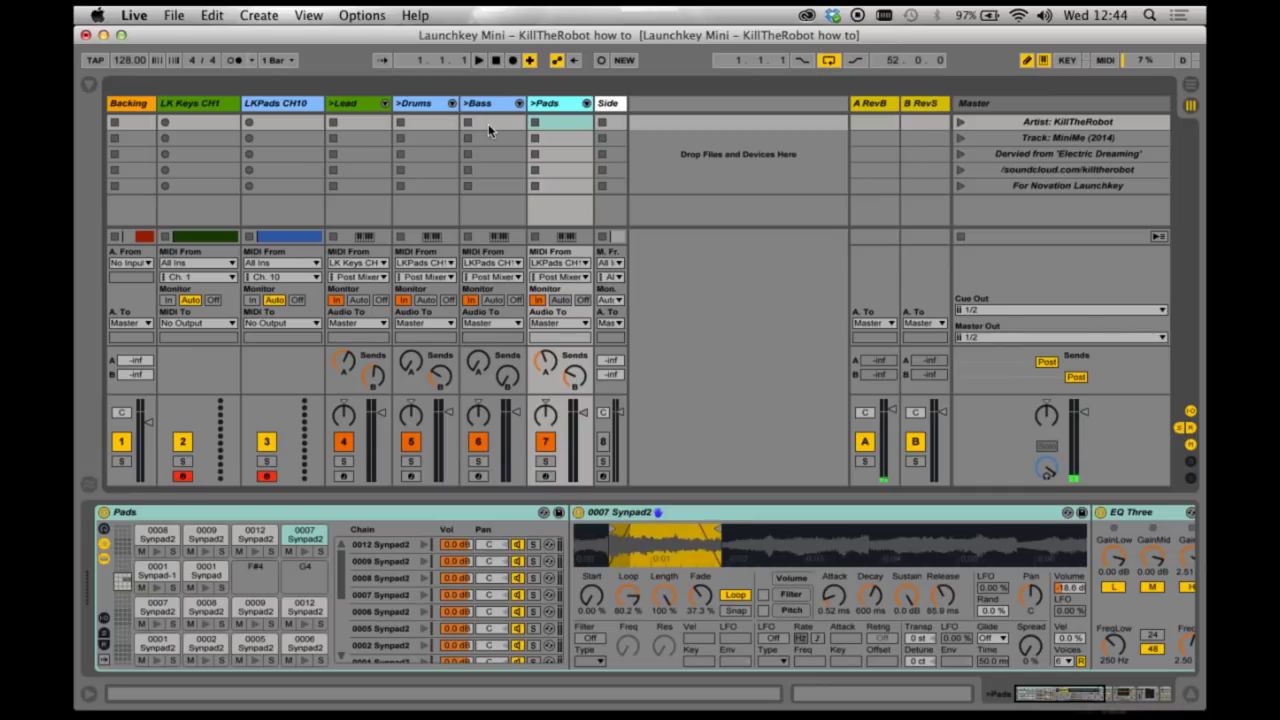
left_click(484, 263)
left_click(490, 344)
left_click(549, 262)
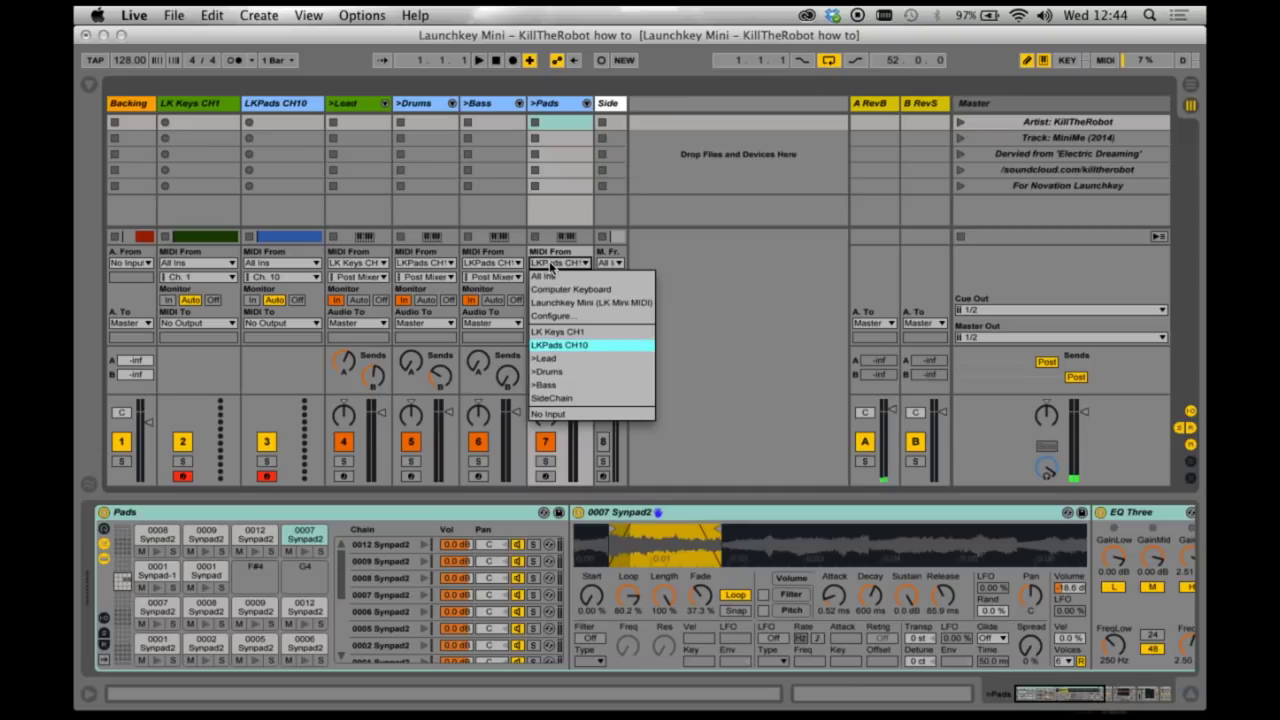
left_click(571, 344)
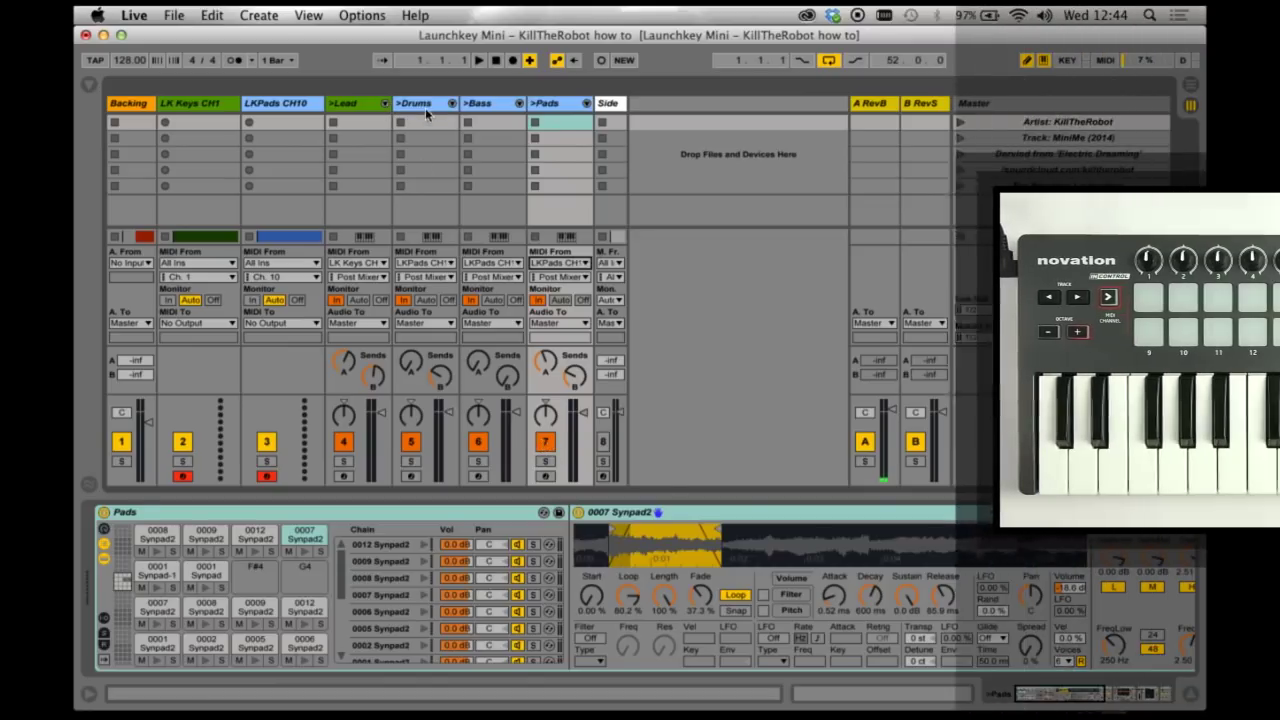
left_click(425, 106)
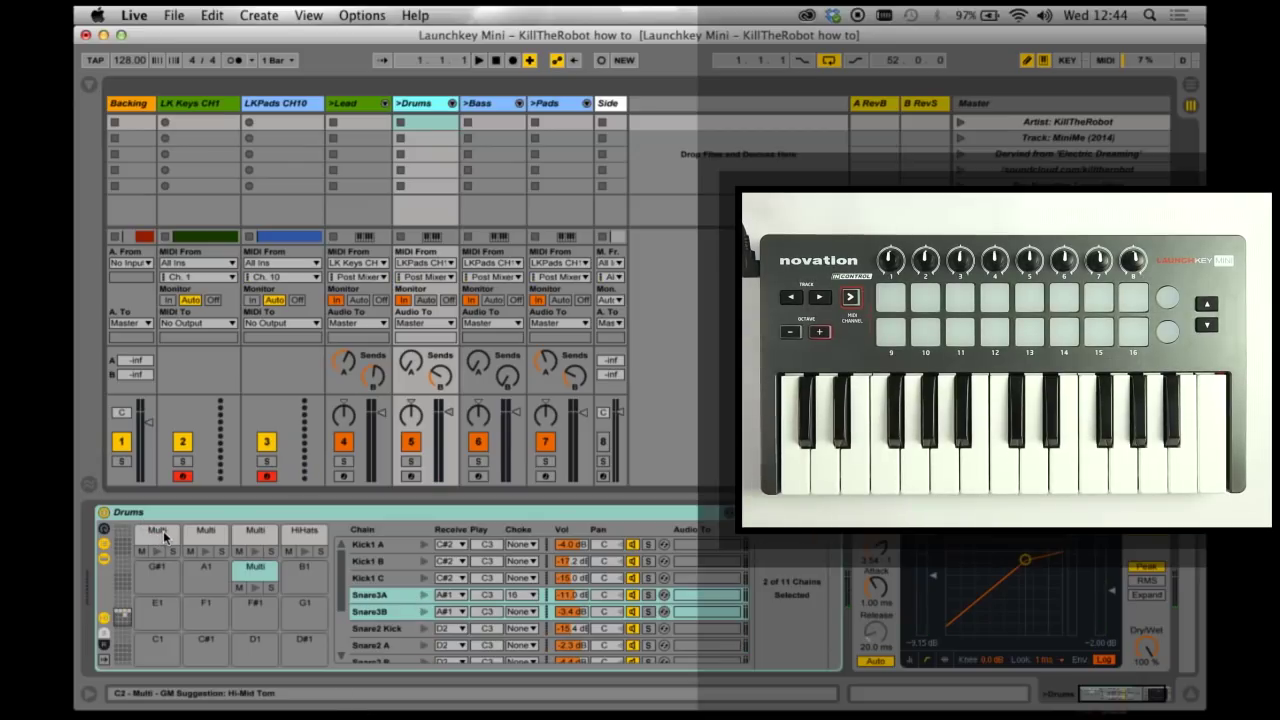
left_click(207, 532)
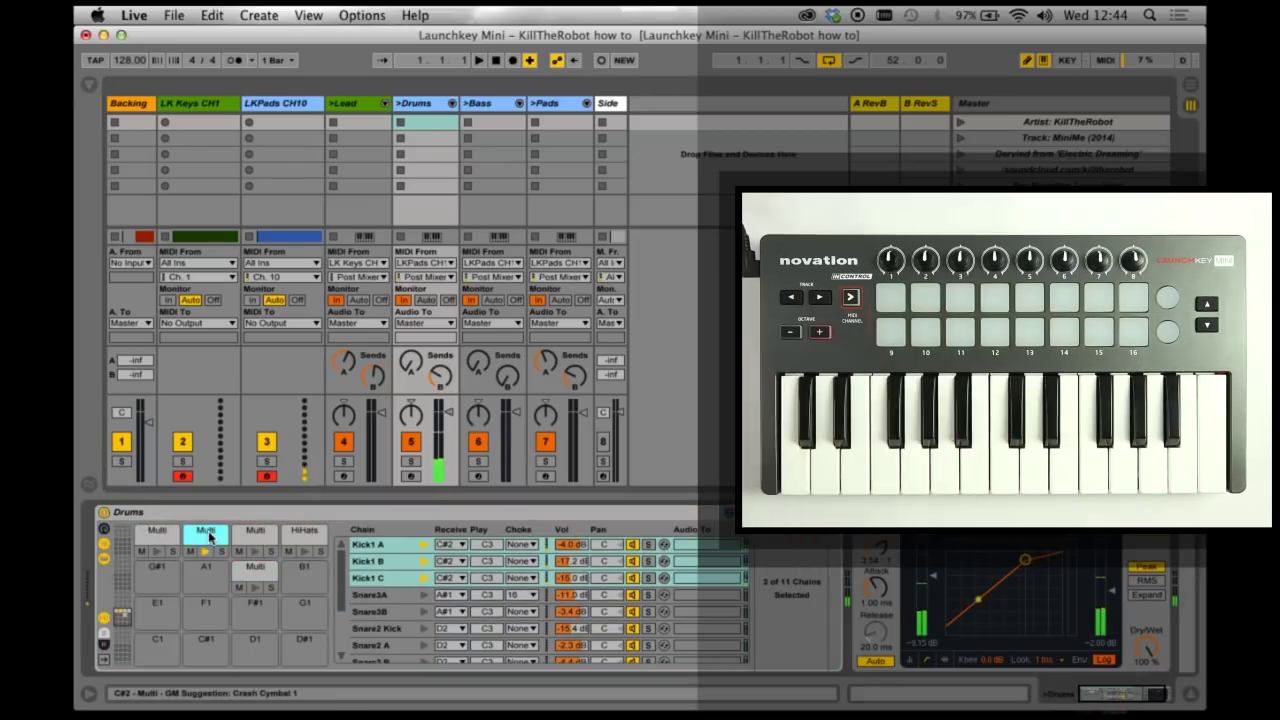
left_click(258, 535)
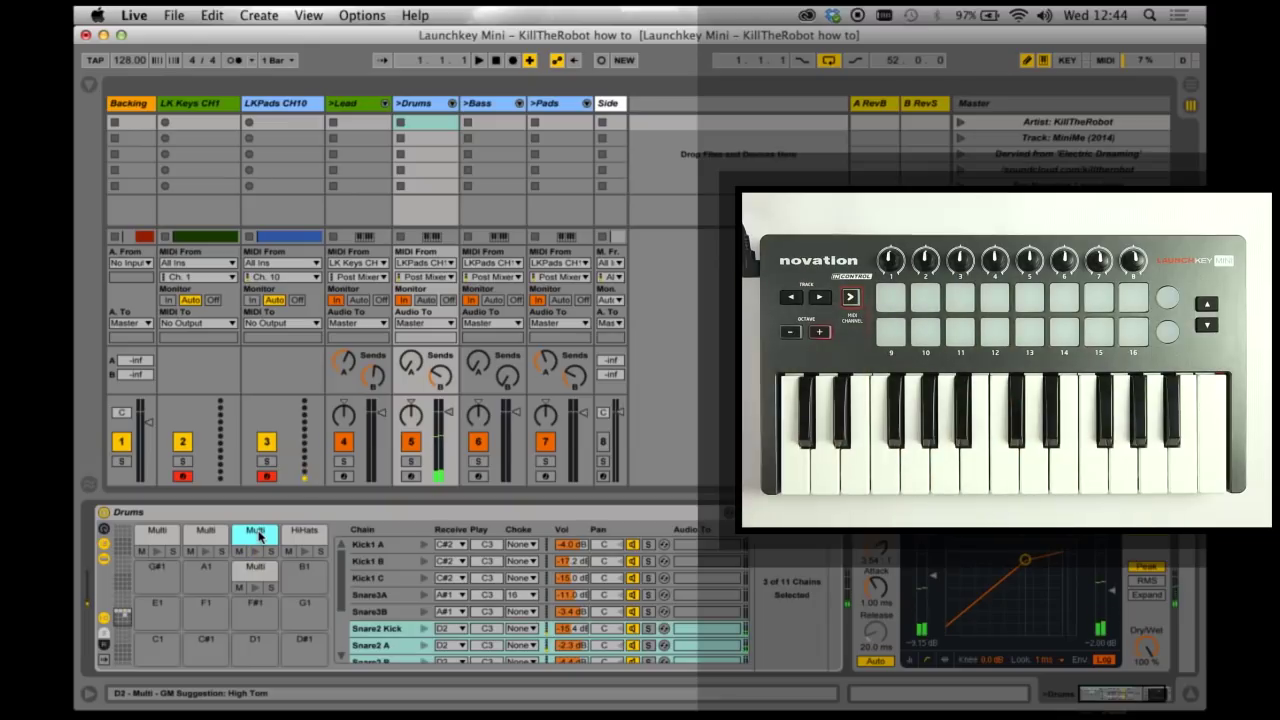
left_click(302, 533)
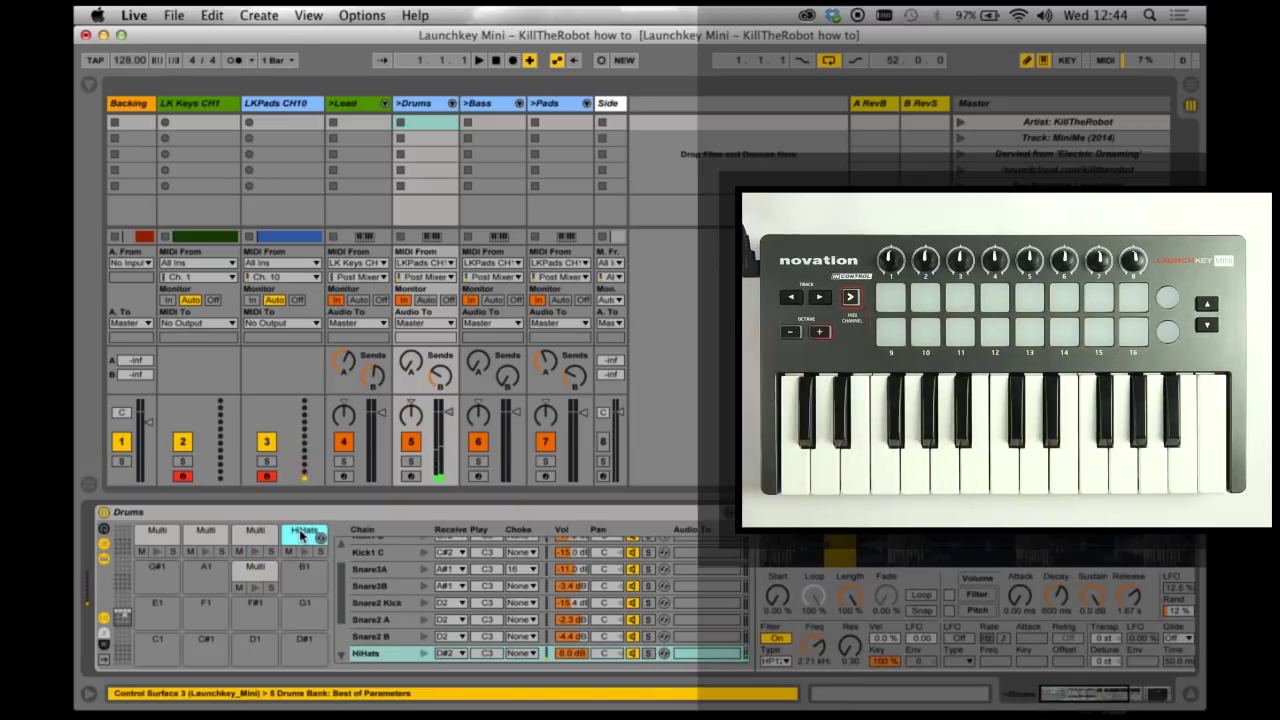
left_click(244, 573)
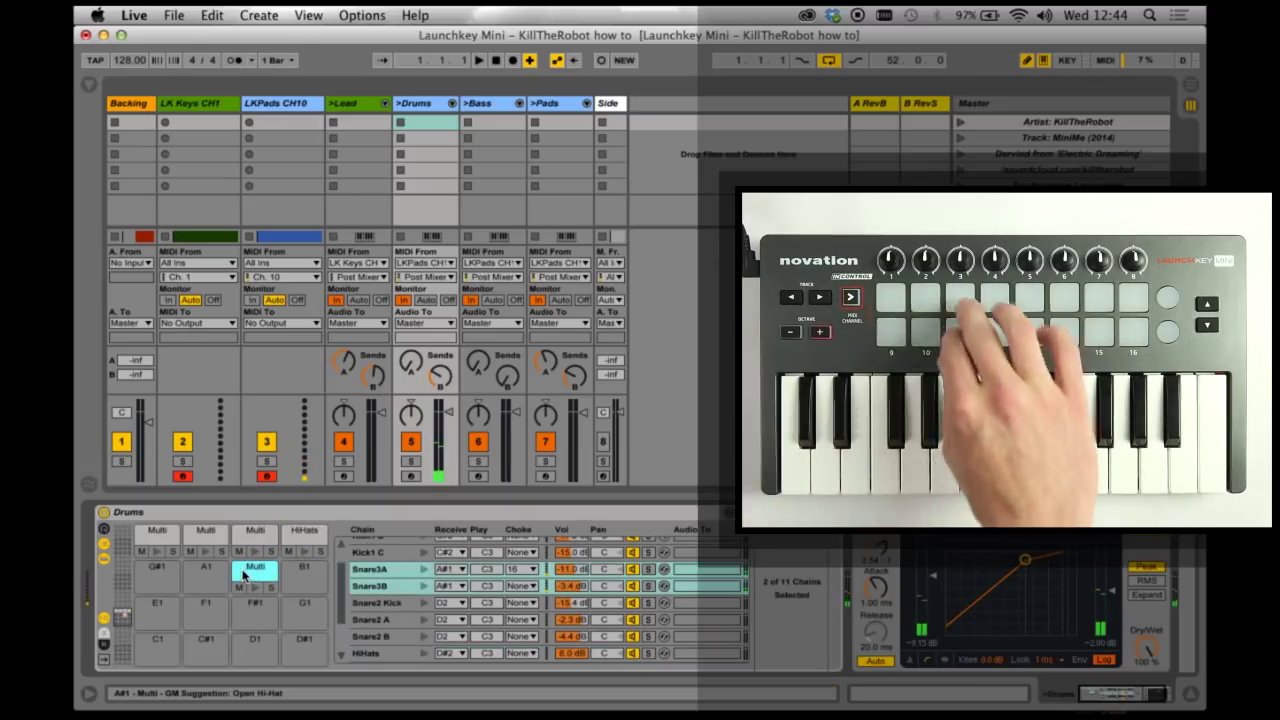
left_click(155, 535)
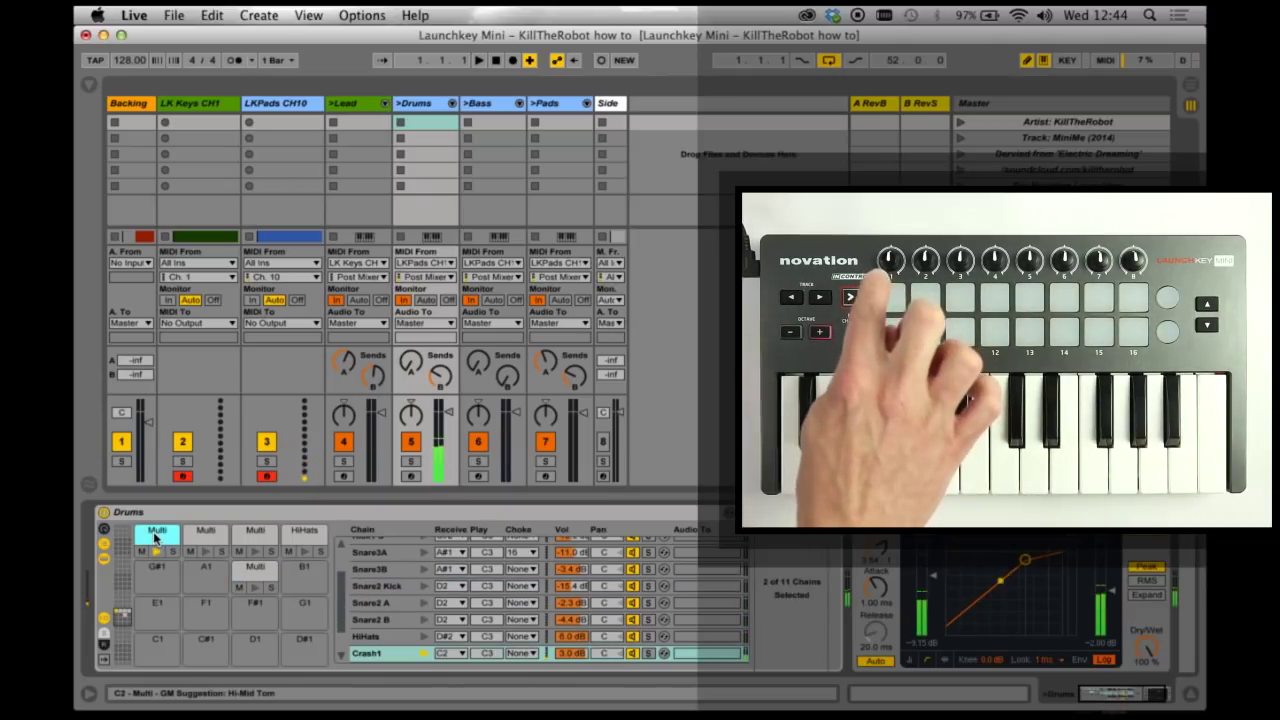
left_click(187, 537)
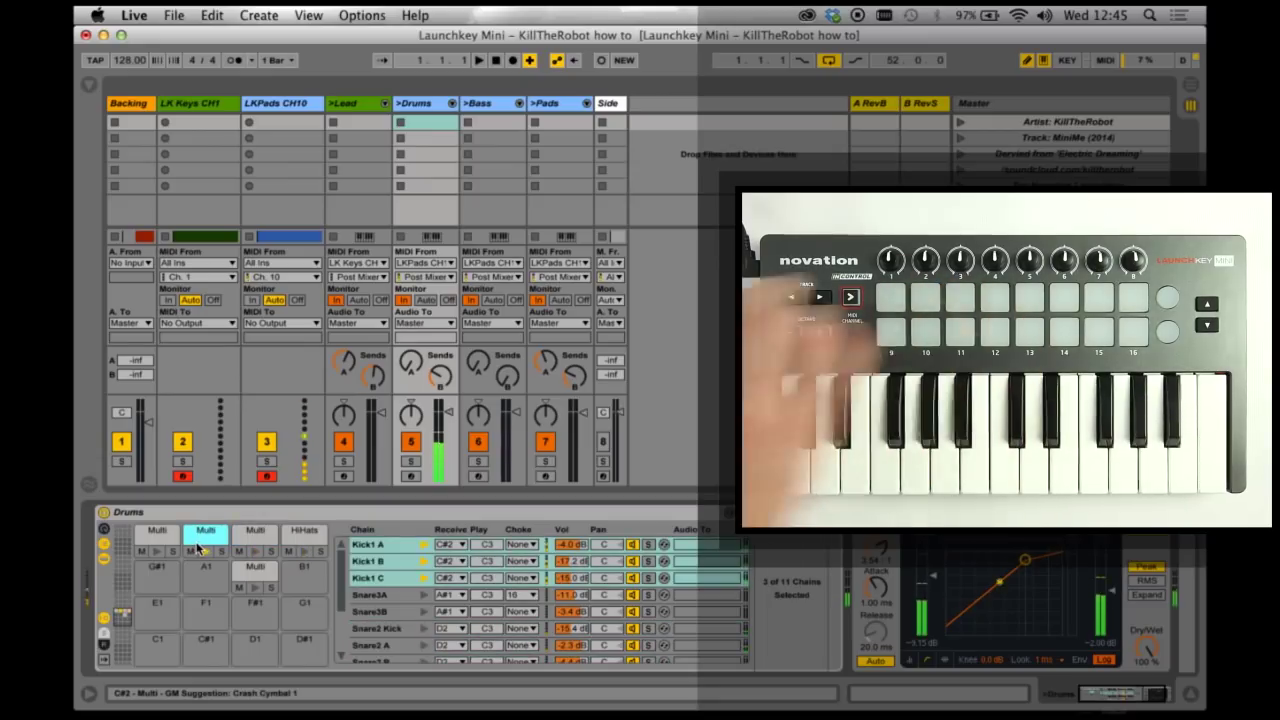
left_click_drag(205, 537, 208, 578)
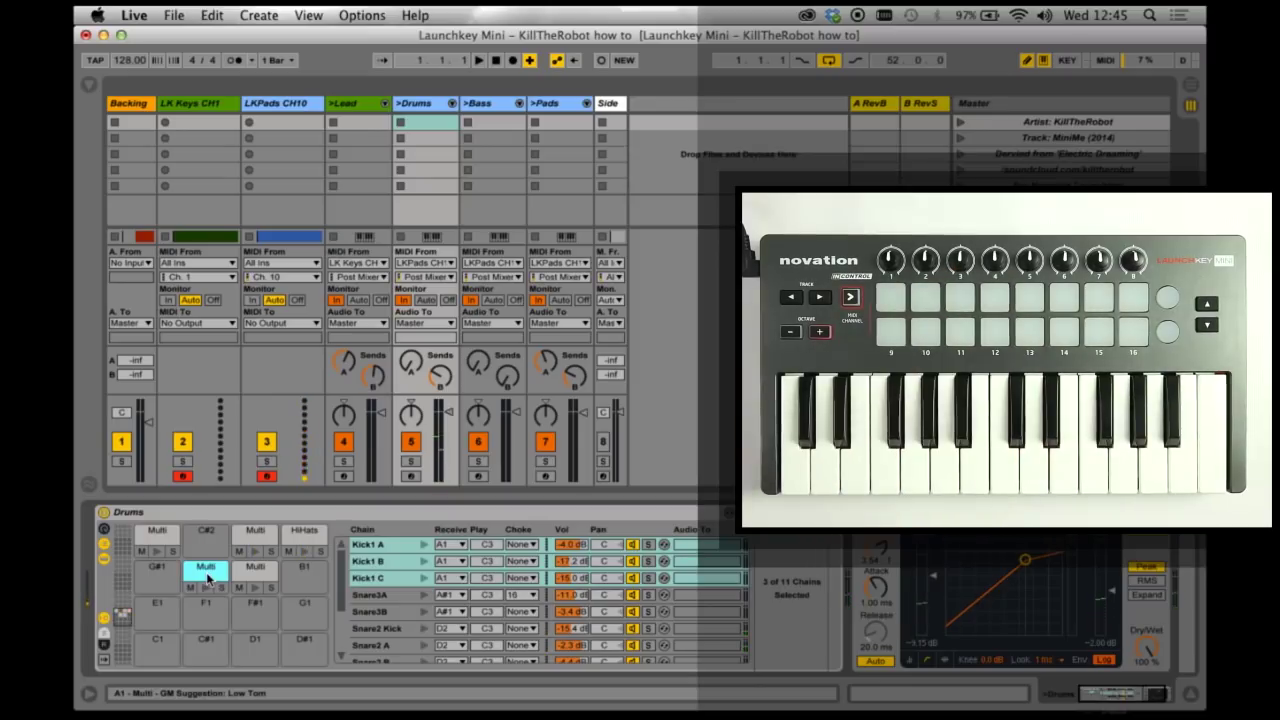
key("super+z")
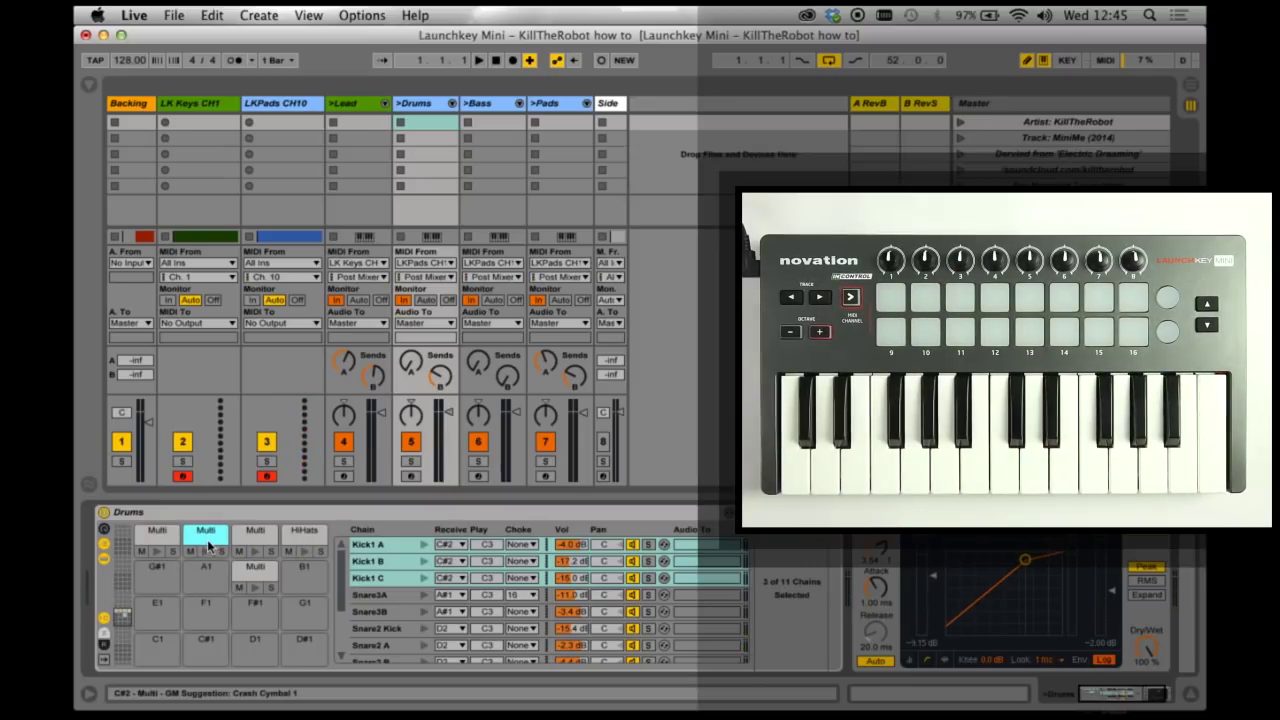
Switch the Bass track off, toggling the Pads track off and back on
left_click(486, 104)
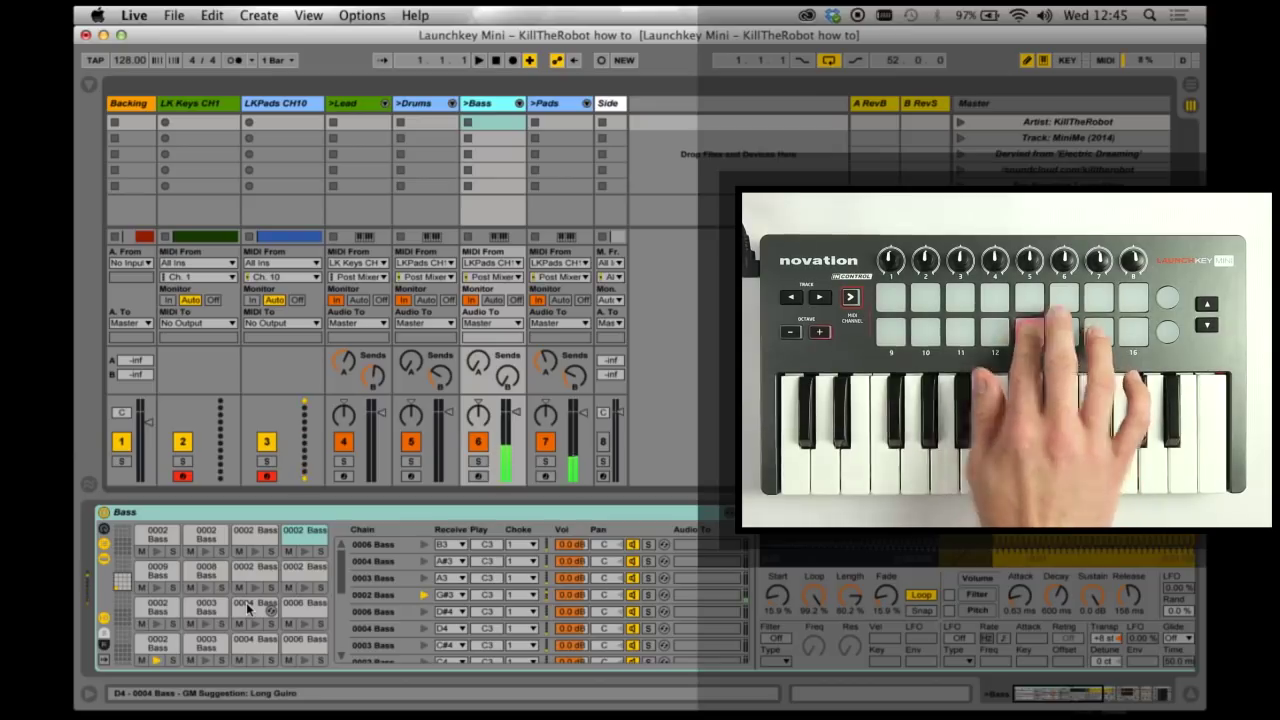
left_click(546, 440)
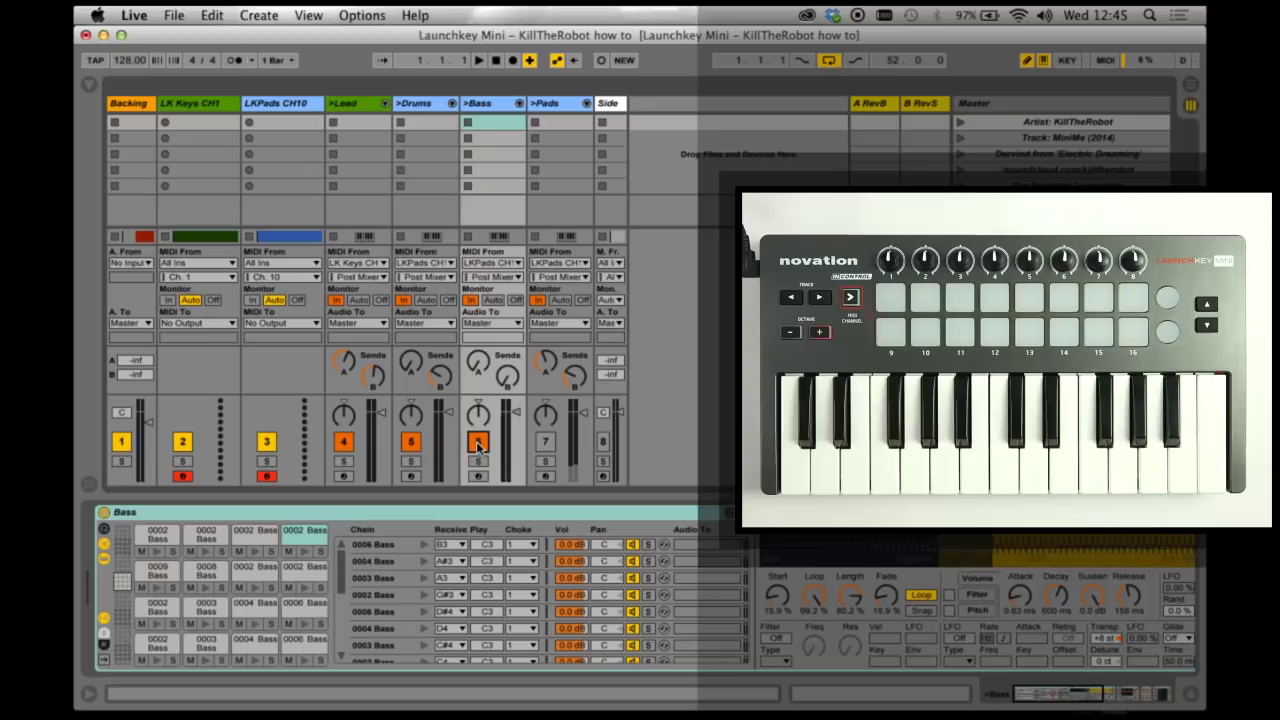
left_click(552, 104)
left_click(546, 442)
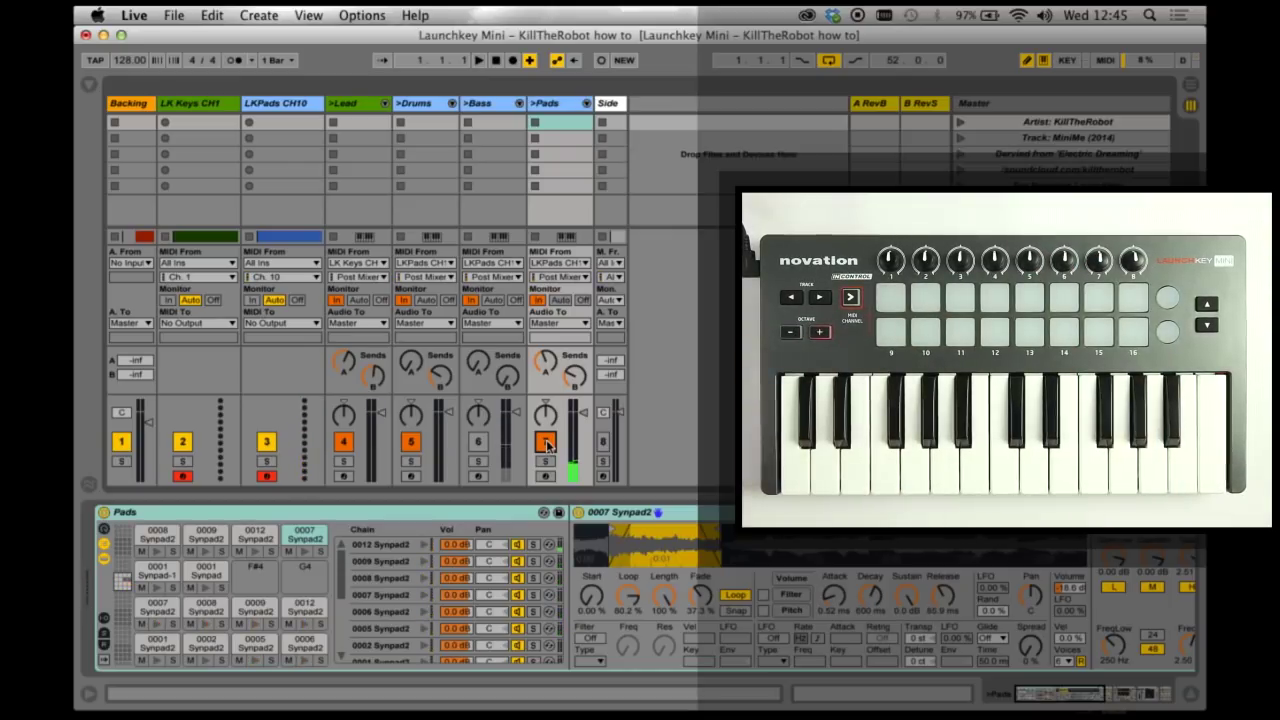
Re-enable the Bass track using its Track Activator on track 6
left_click(478, 443)
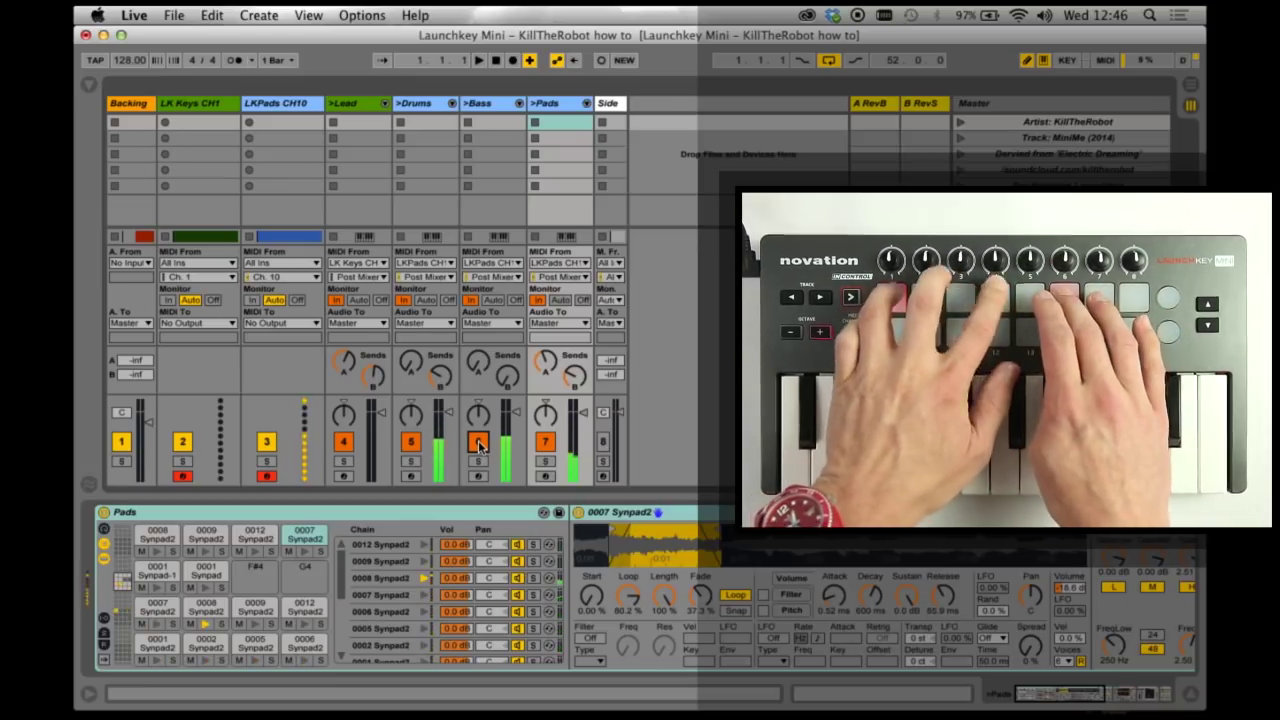
left_click(612, 103)
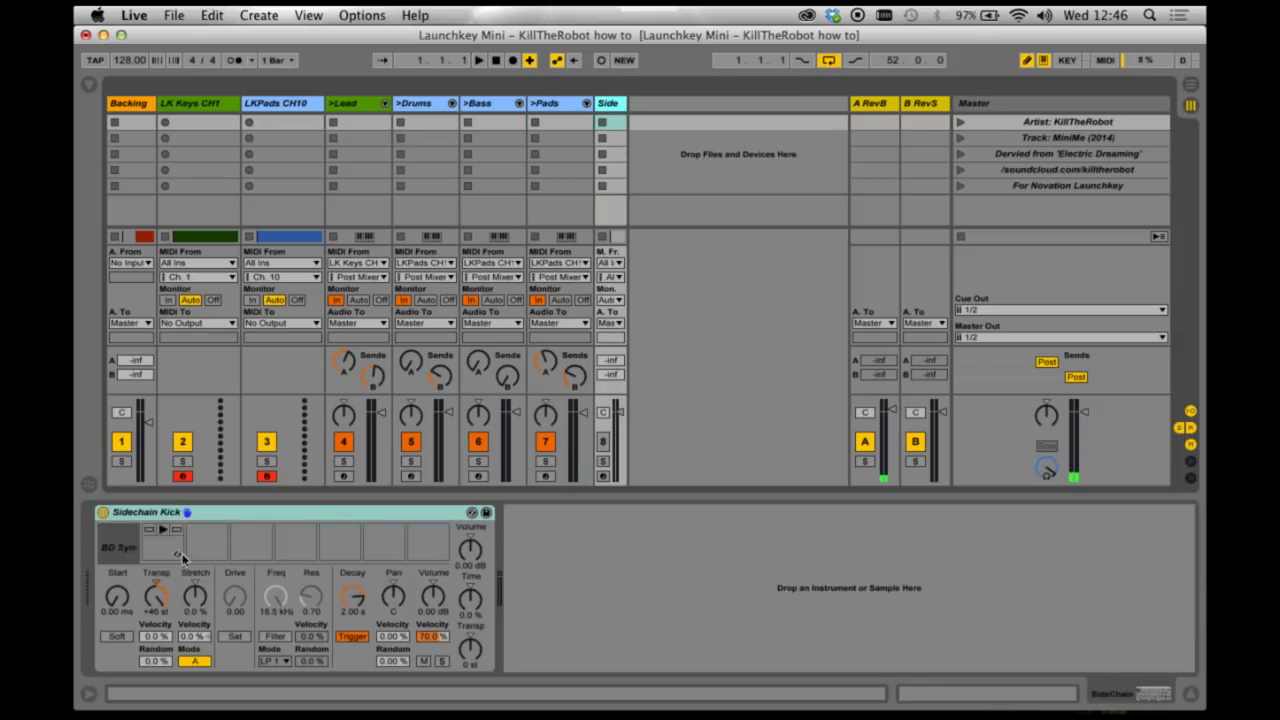
key("Tab")
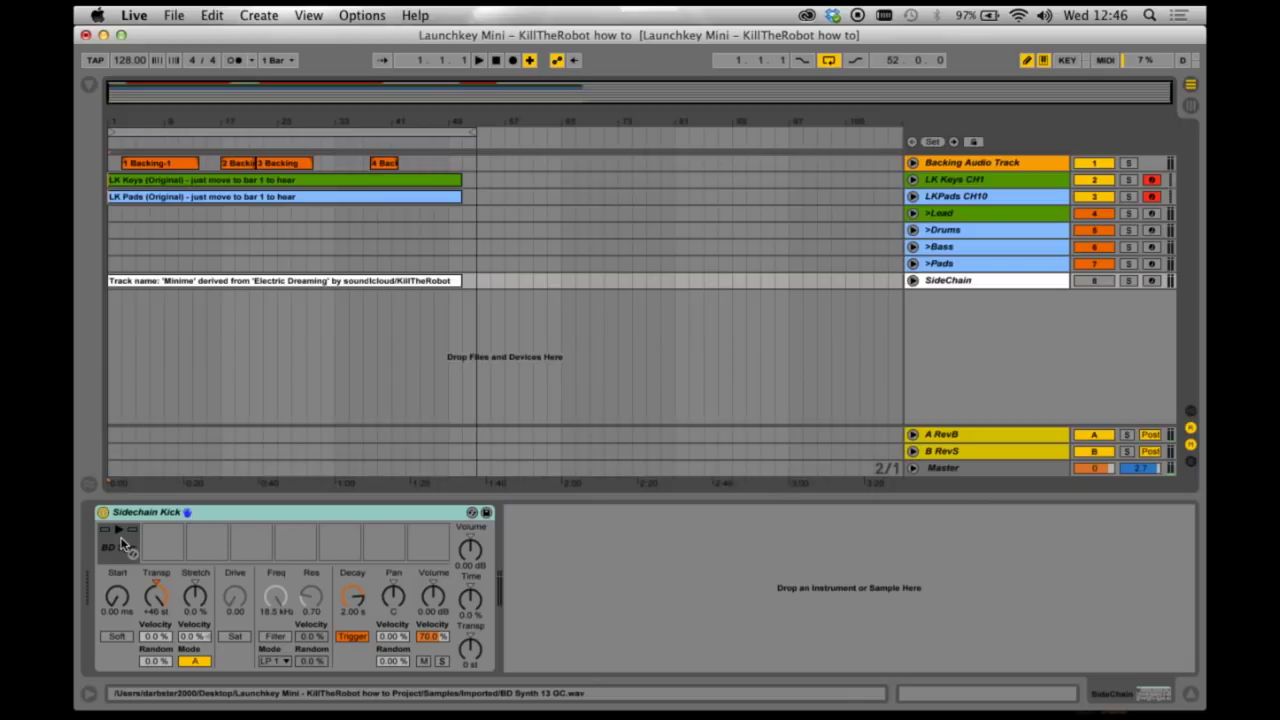
double_click(247, 282)
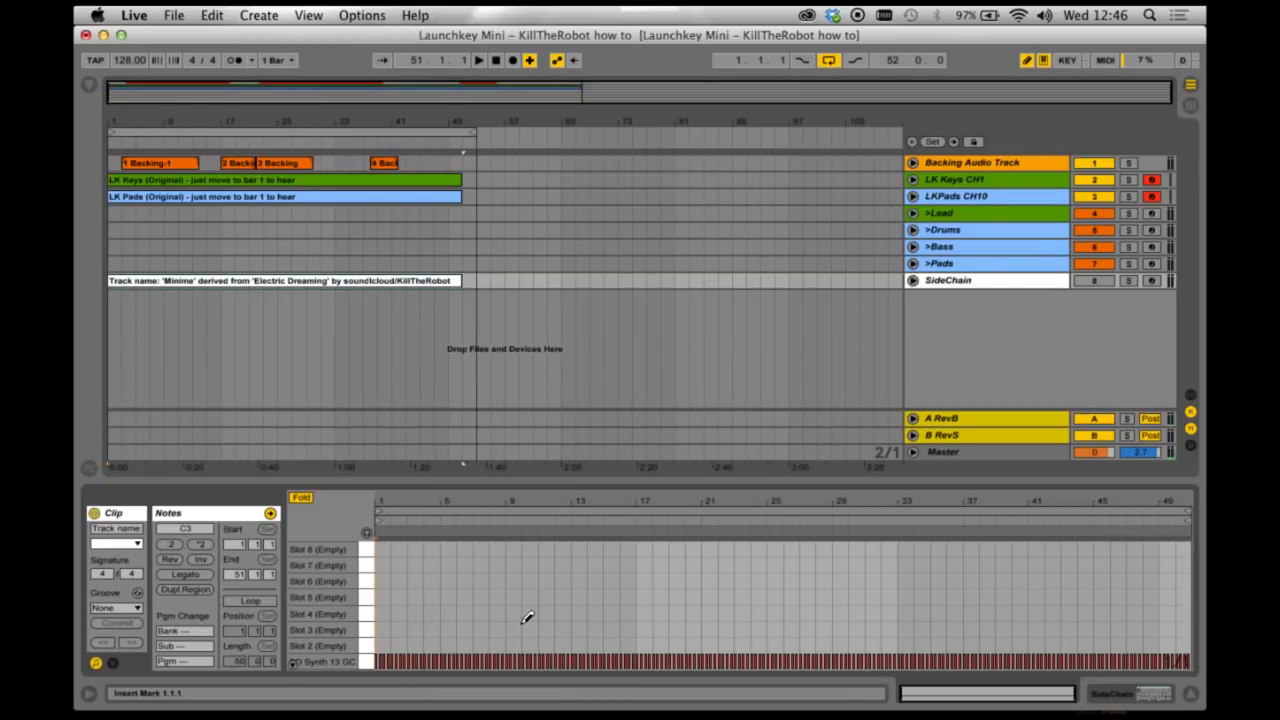
key("Tab")
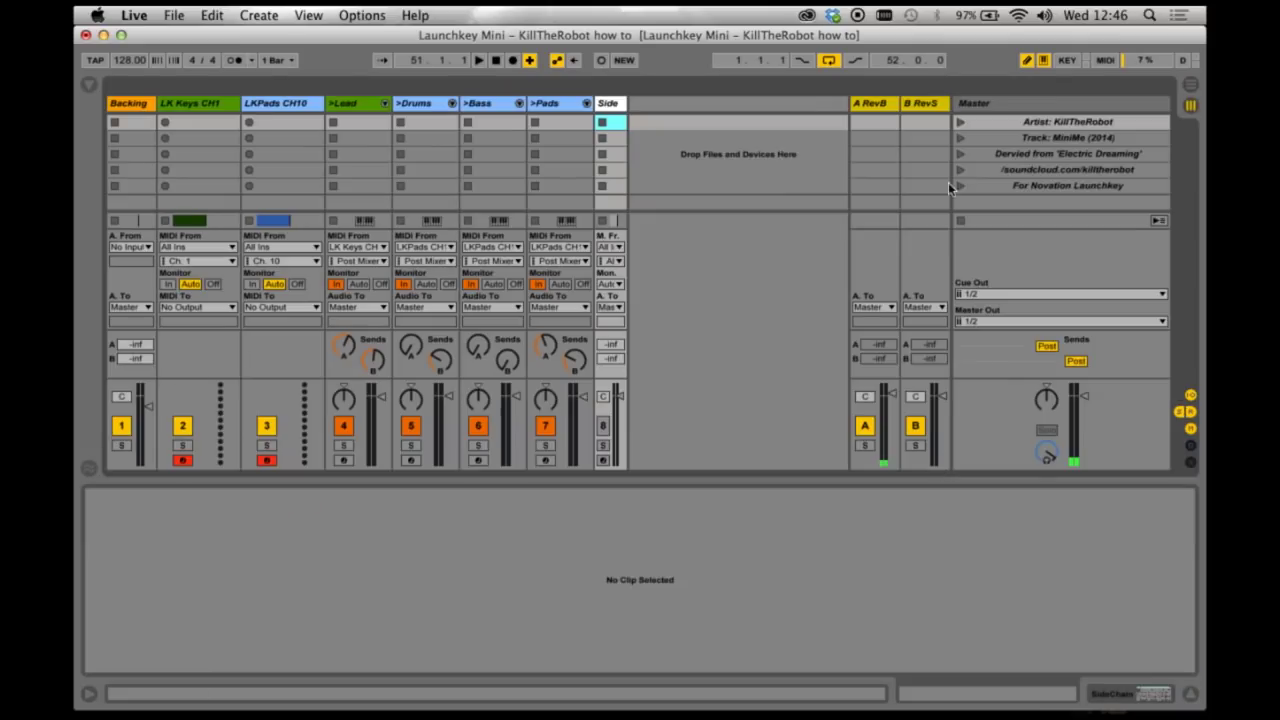
Enable sidechain on A RevB's Compressor with SideChain as source, then show B RevS's reverb
left_click(876, 108)
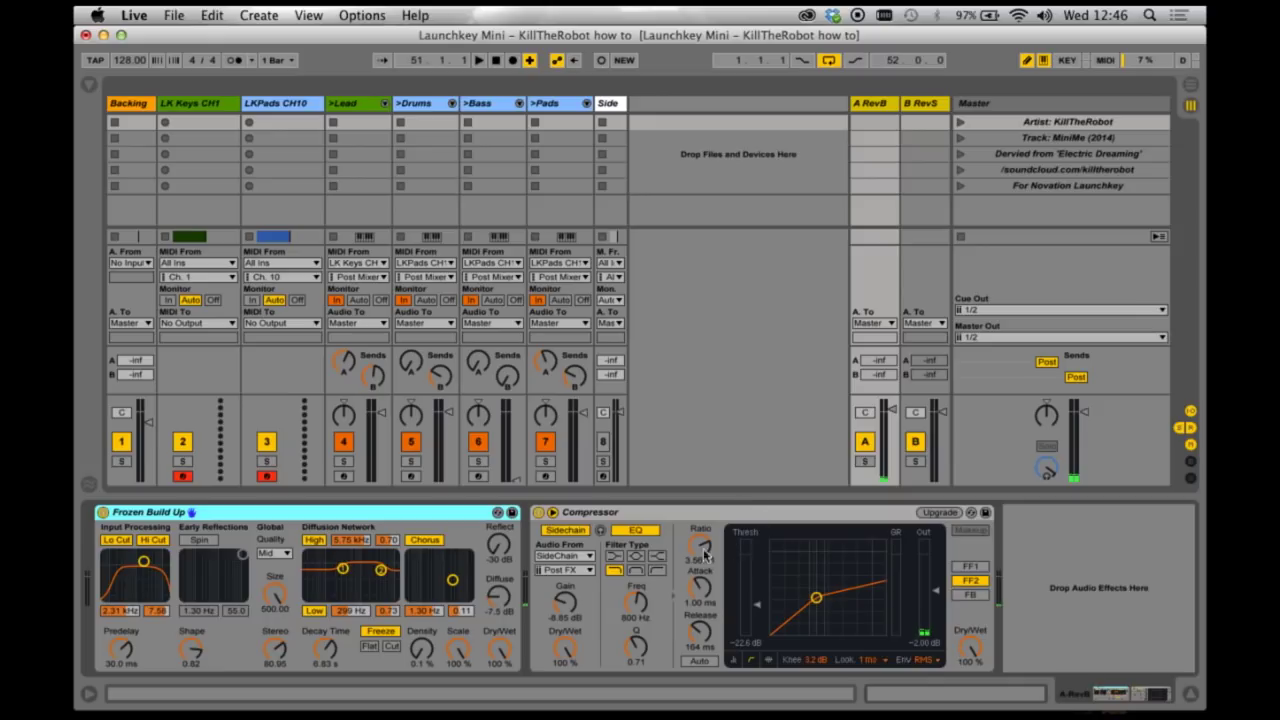
left_click(583, 532)
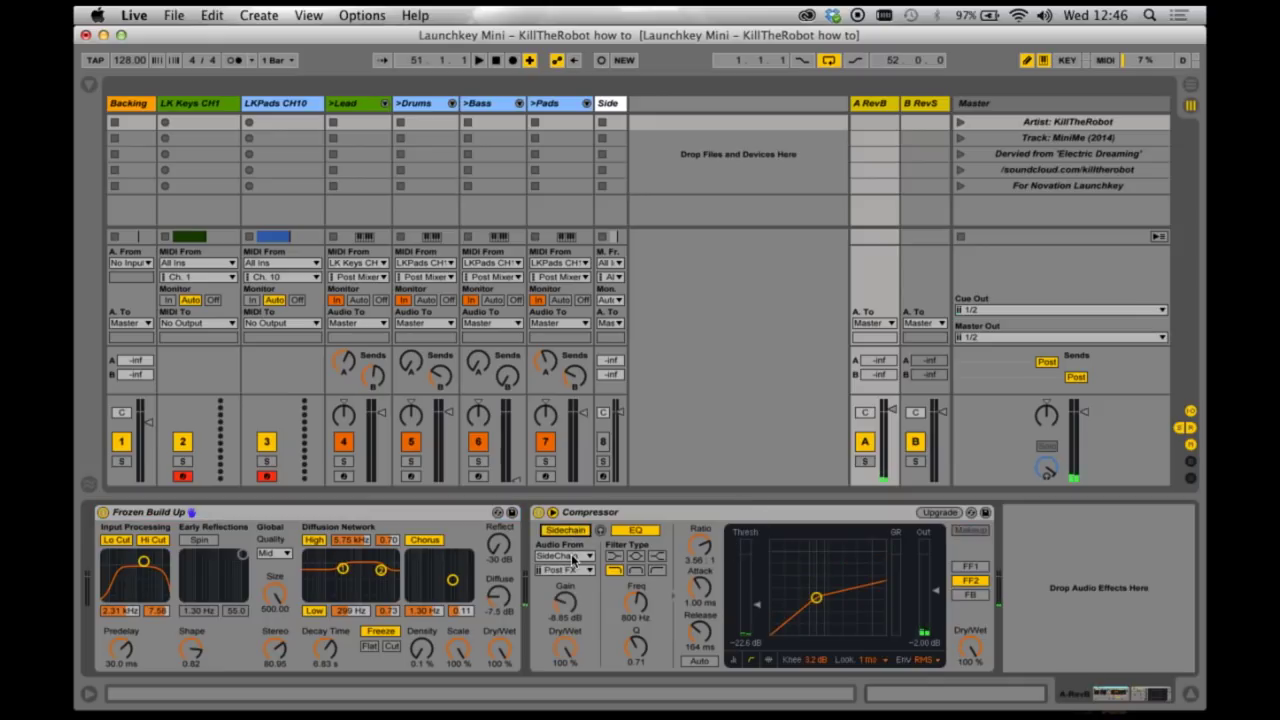
left_click(573, 558)
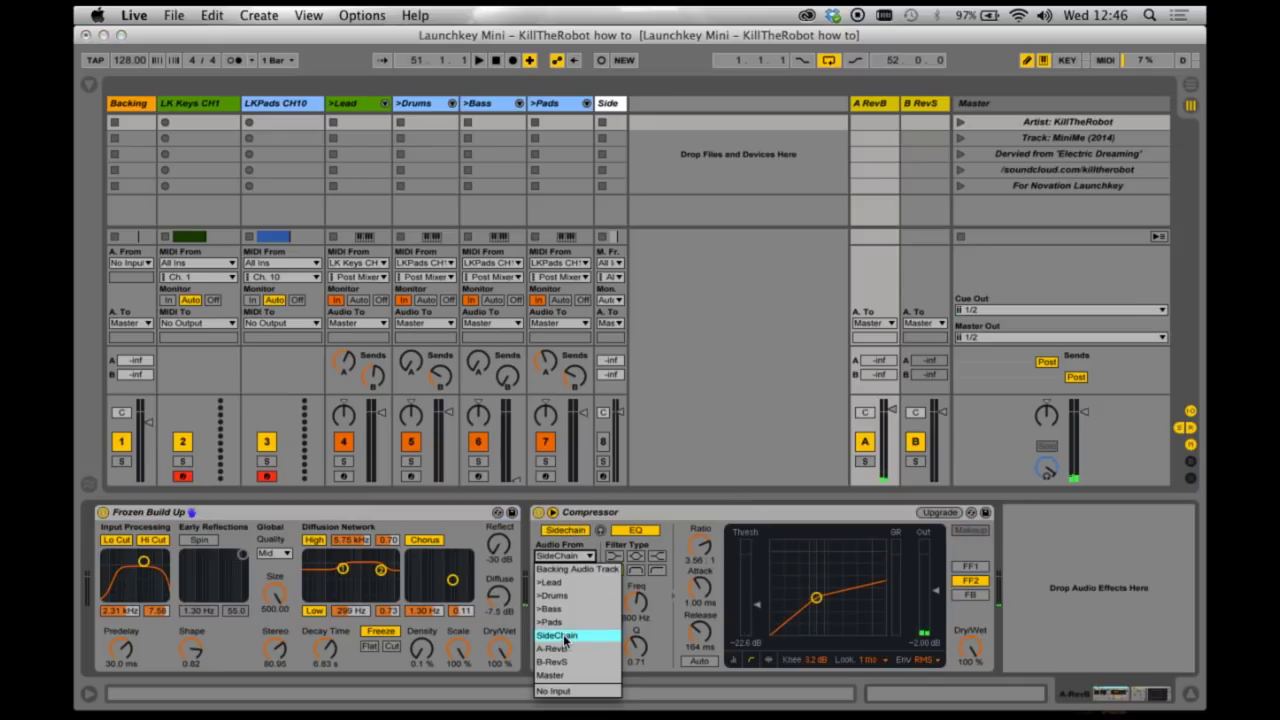
left_click(668, 506)
left_click(639, 511)
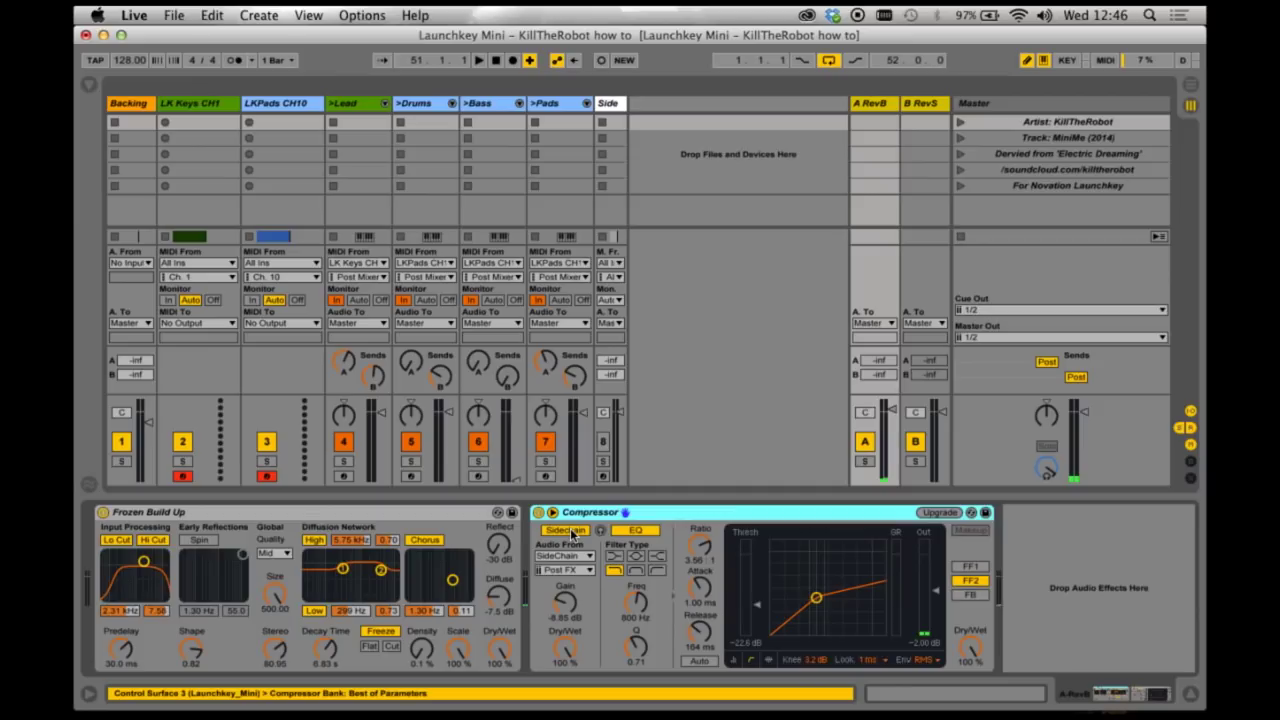
left_click(569, 556)
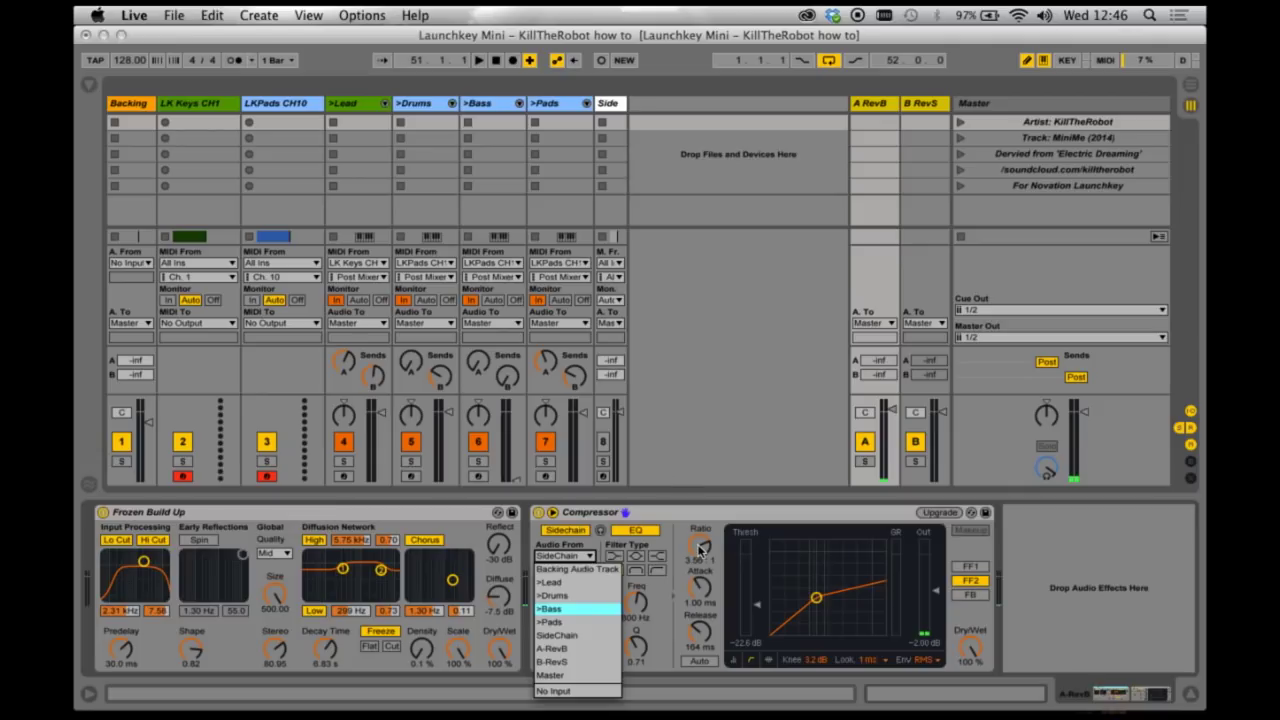
left_click(725, 519)
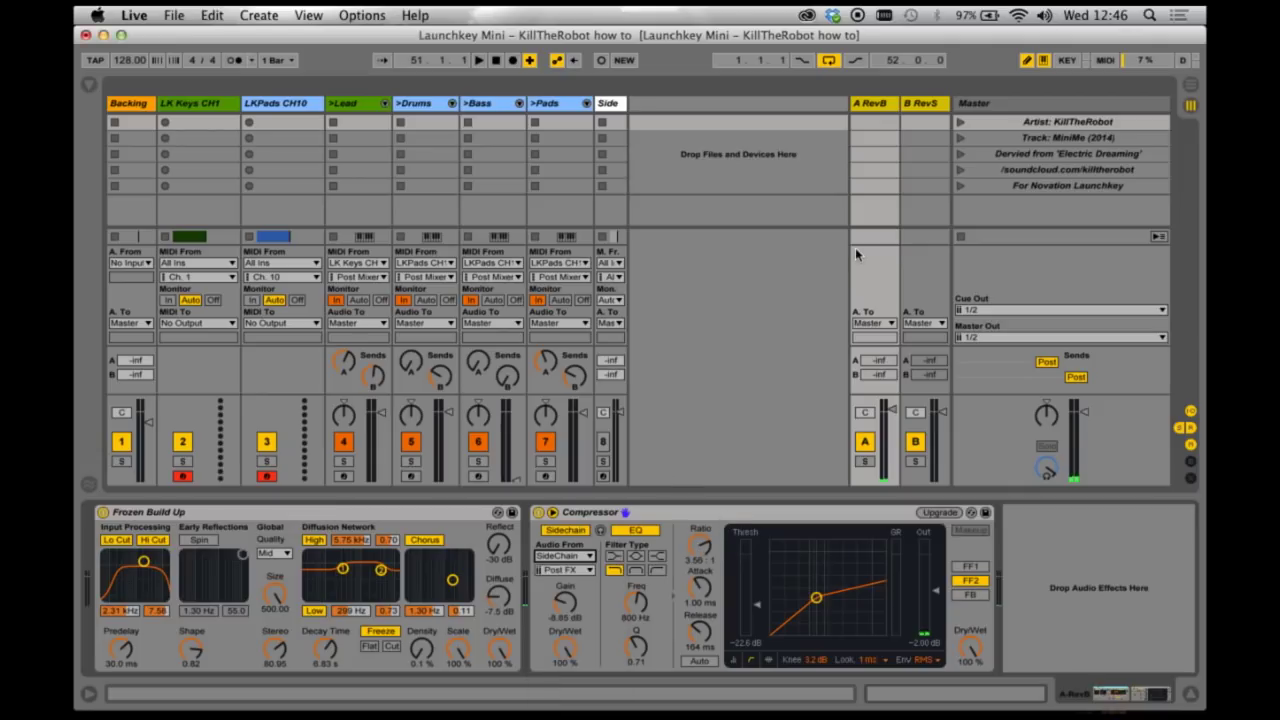
left_click(930, 104)
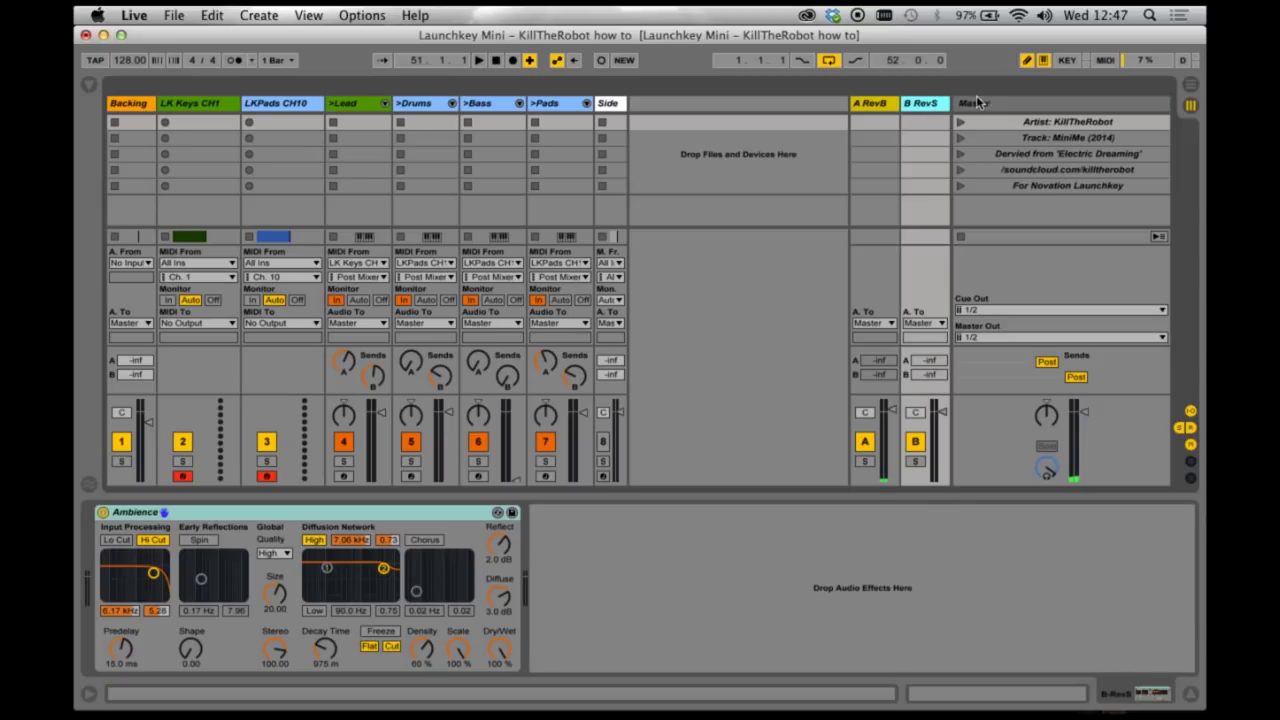
View the Master track's Compressor at 7.58:1 ratio, then return to Arrangement View
left_click(1008, 102)
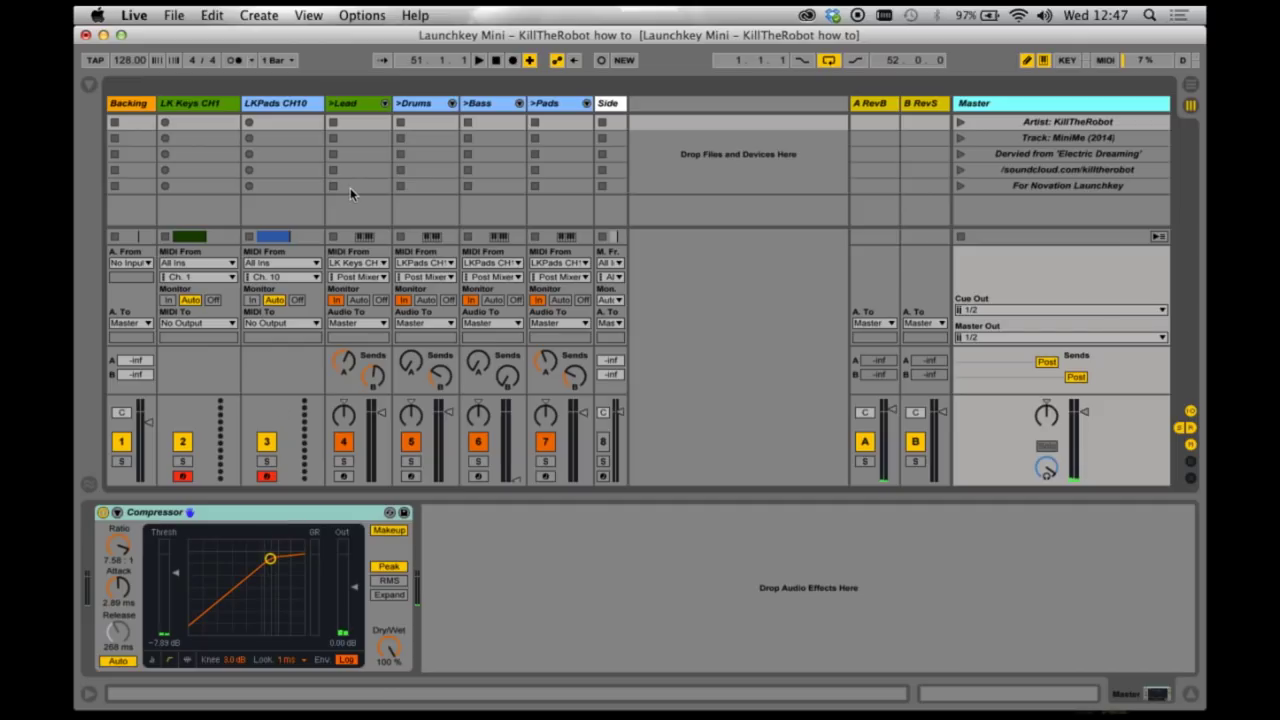
key("Tab")
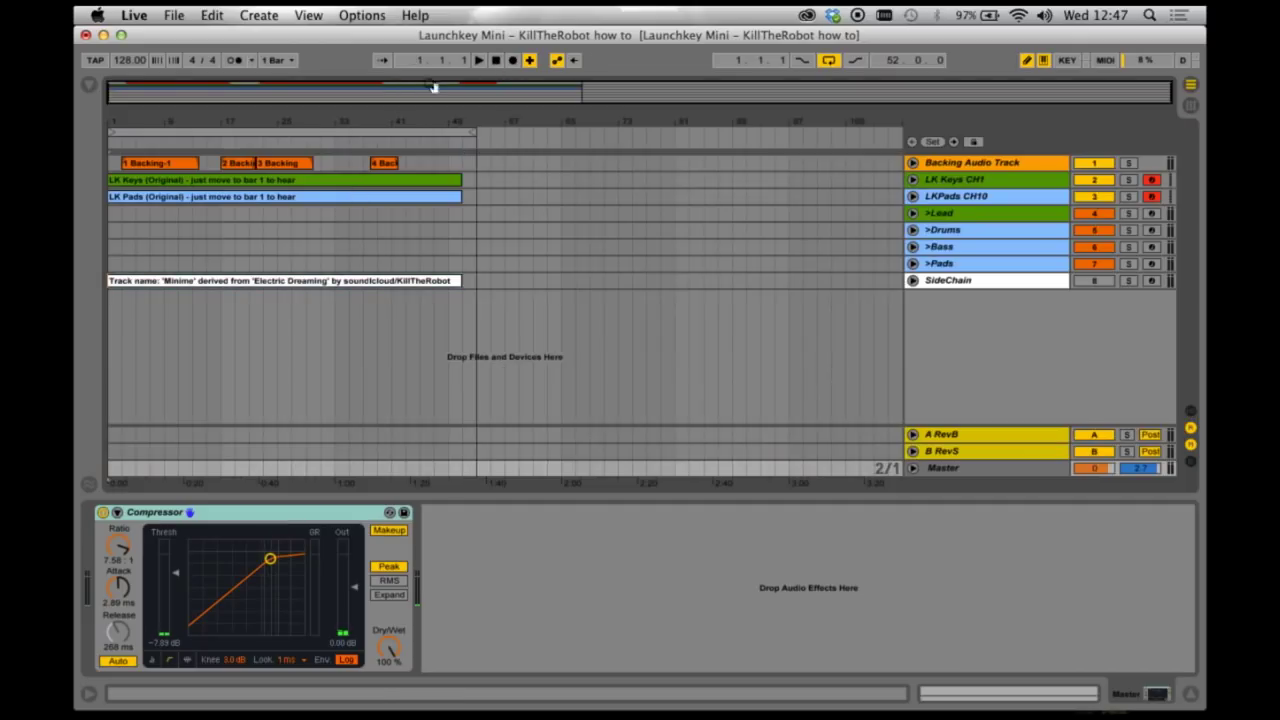
Move the LK Keys and LK Pads clips later, then record new keys and pads from bar 1 with the metronome on
left_click(257, 197)
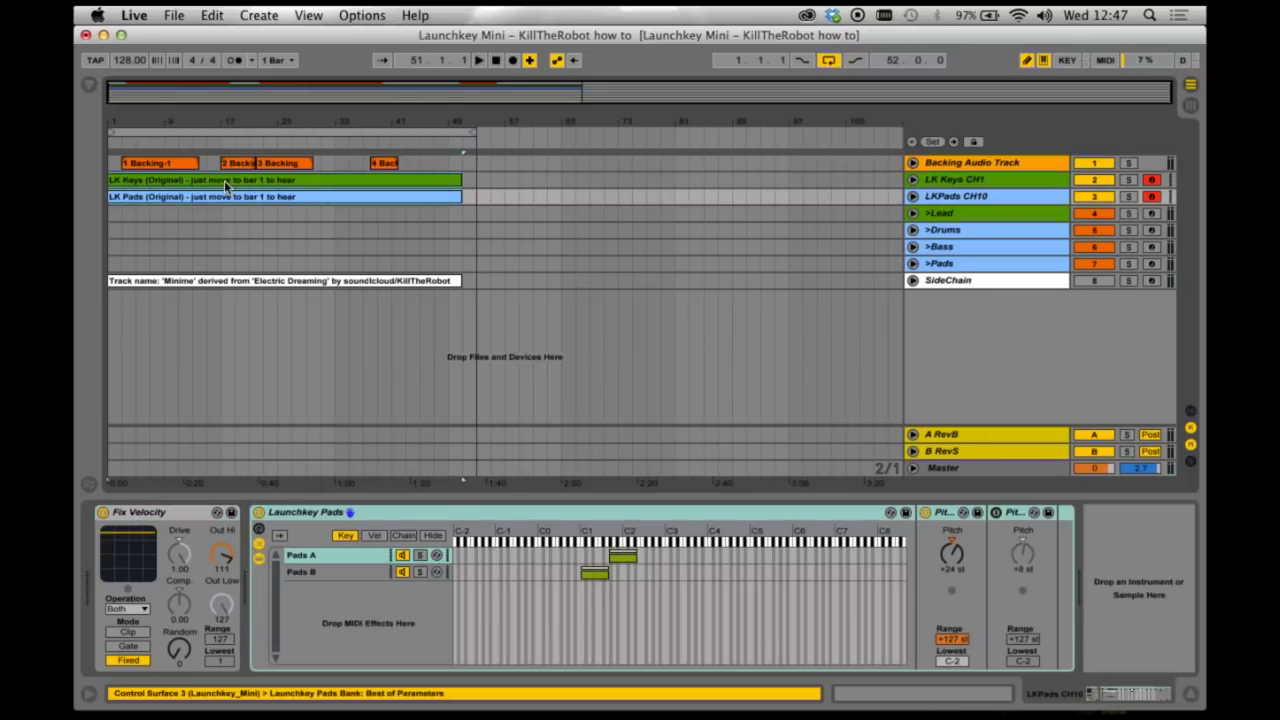
left_click_drag(221, 185, 618, 185)
left_click(494, 61)
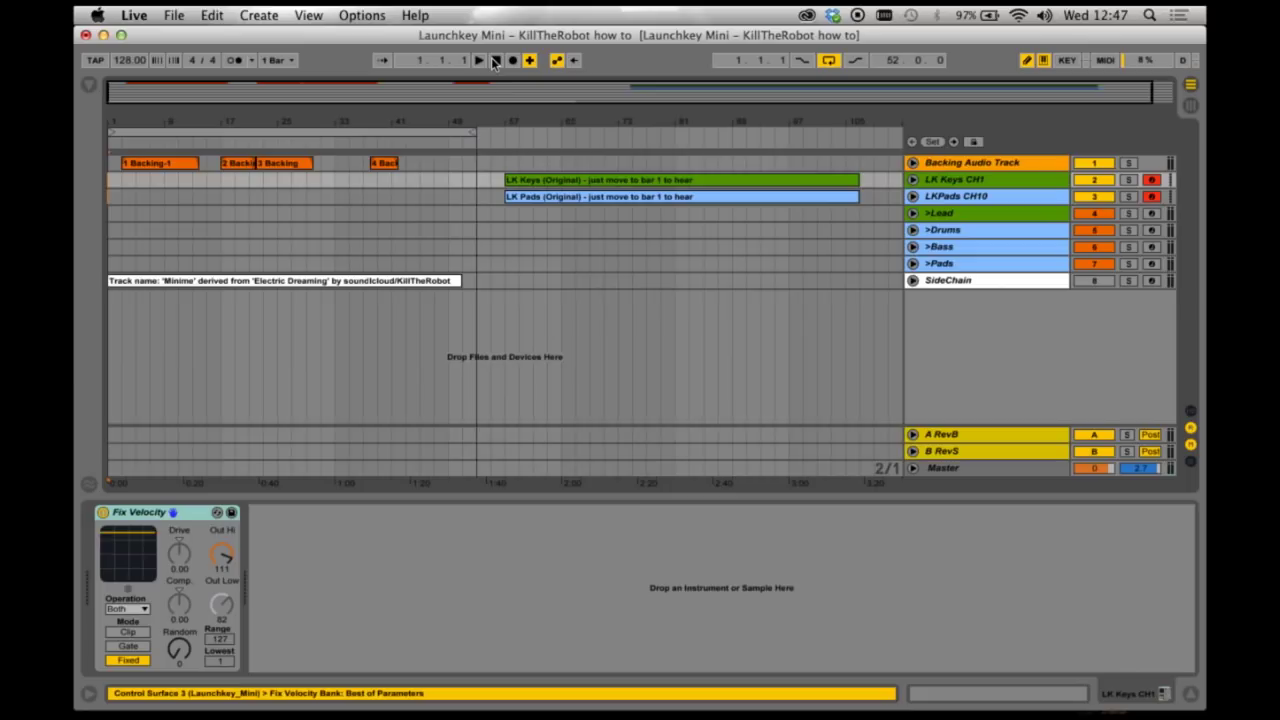
left_click(232, 61)
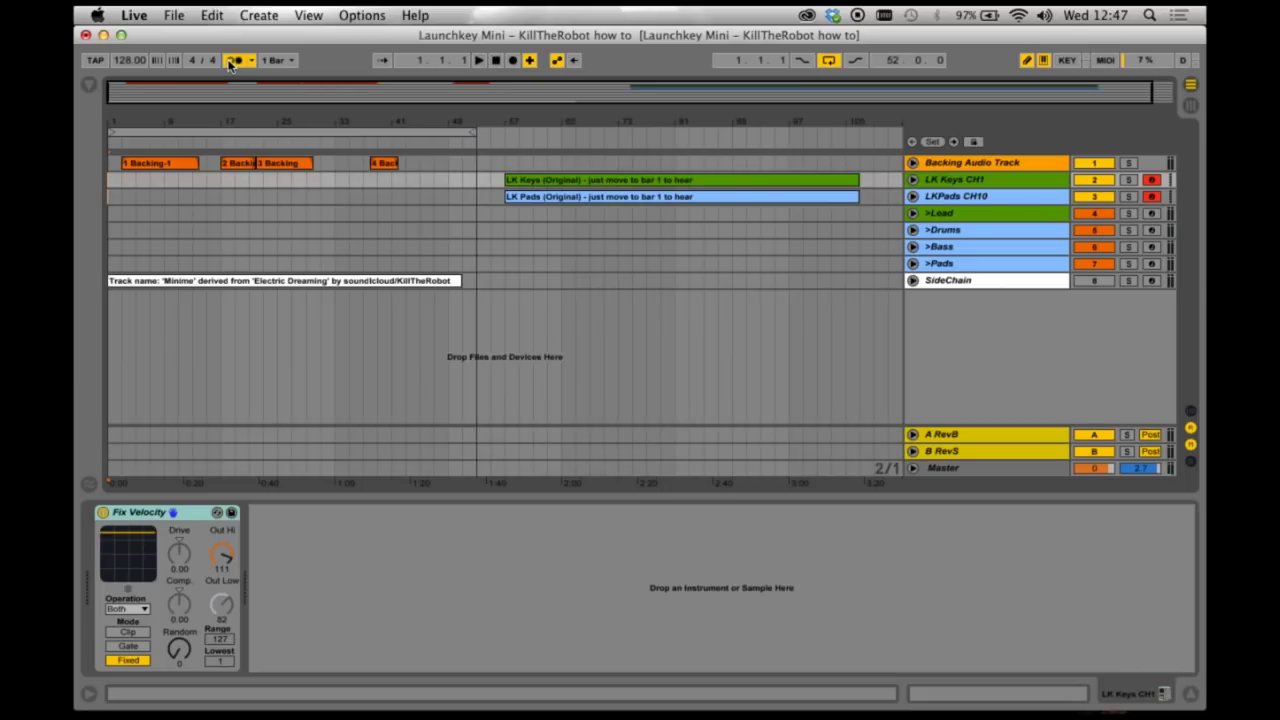
left_click(511, 61)
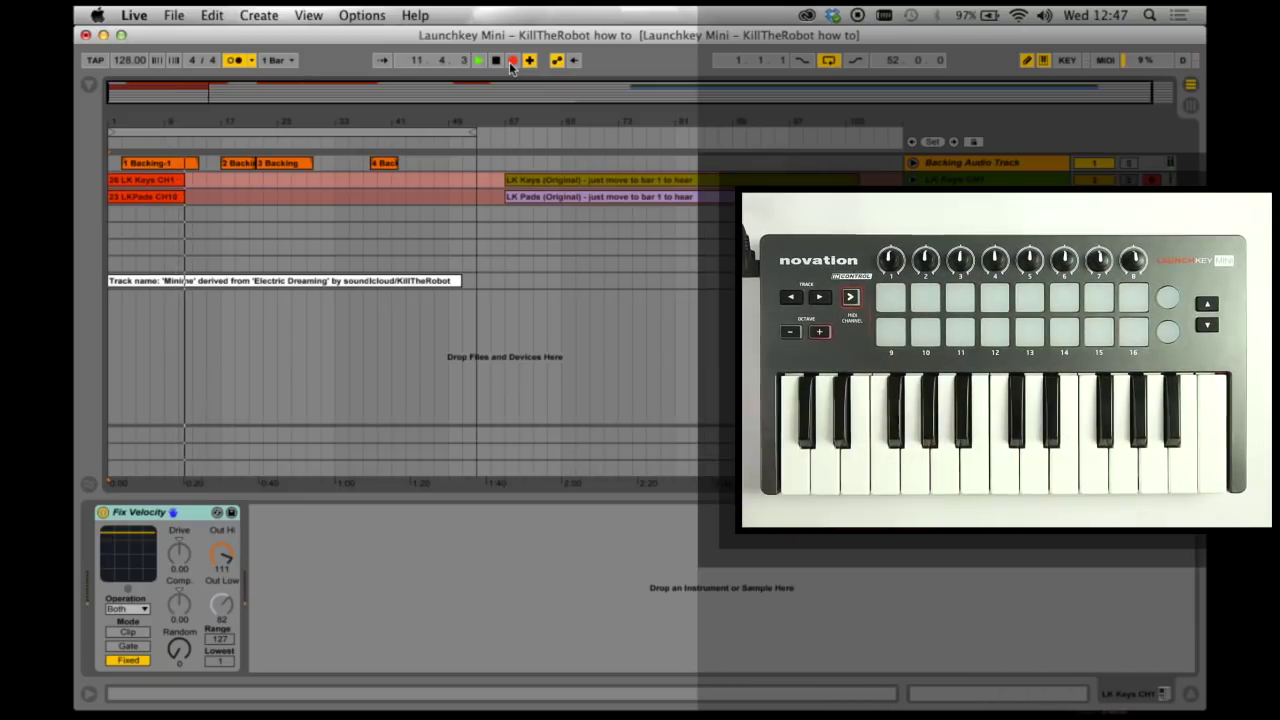
Stop recording and delete the newly recorded keys and pads clips at bars 1–8
left_click(495, 60)
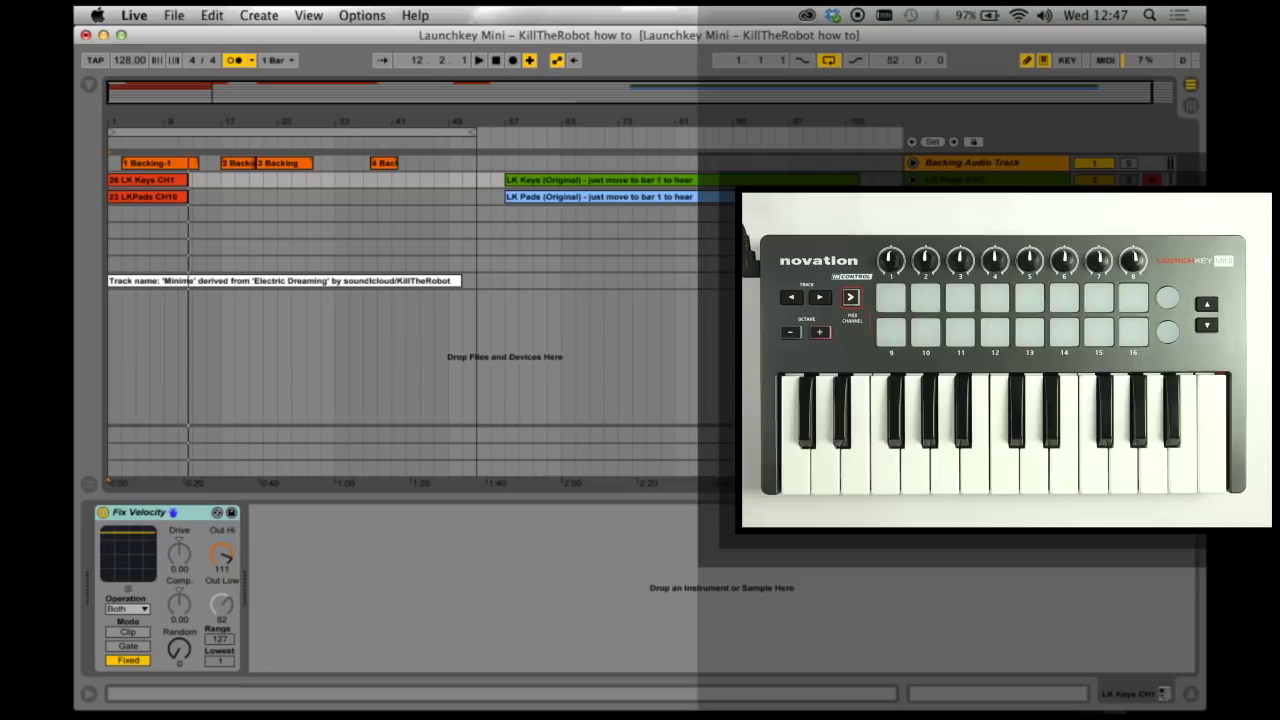
key("alt+super+u")
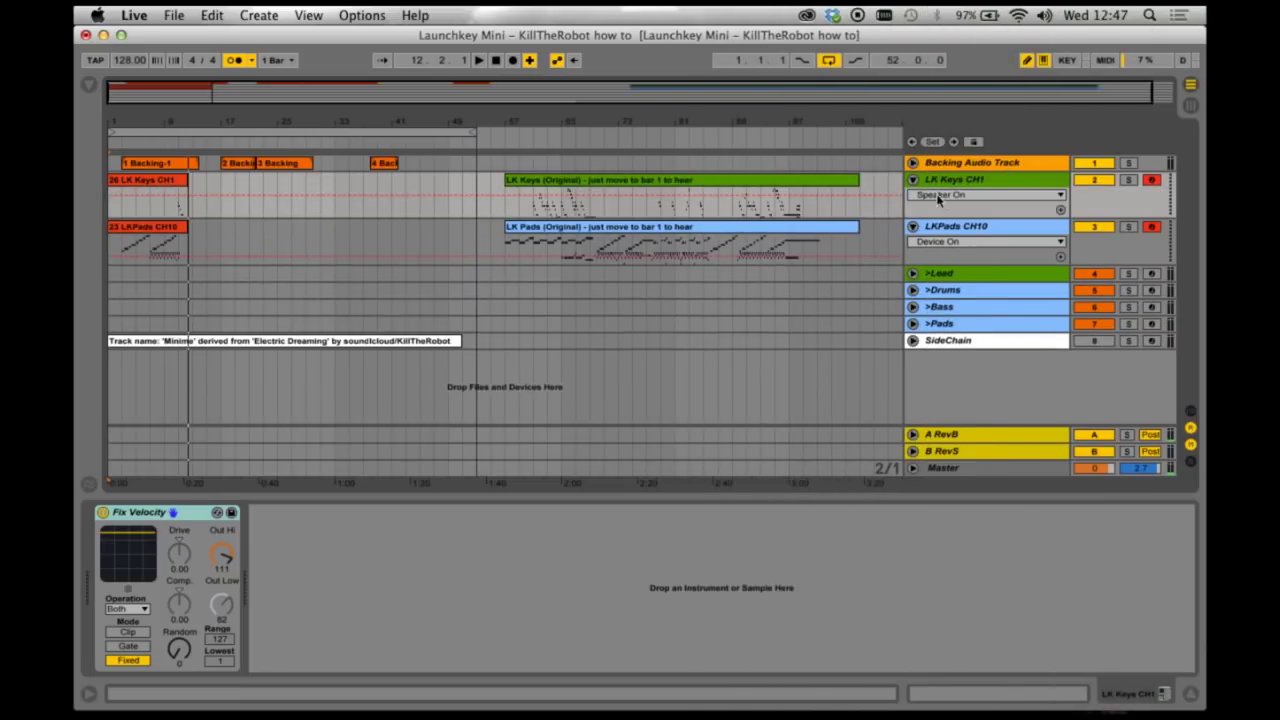
left_click(320, 198)
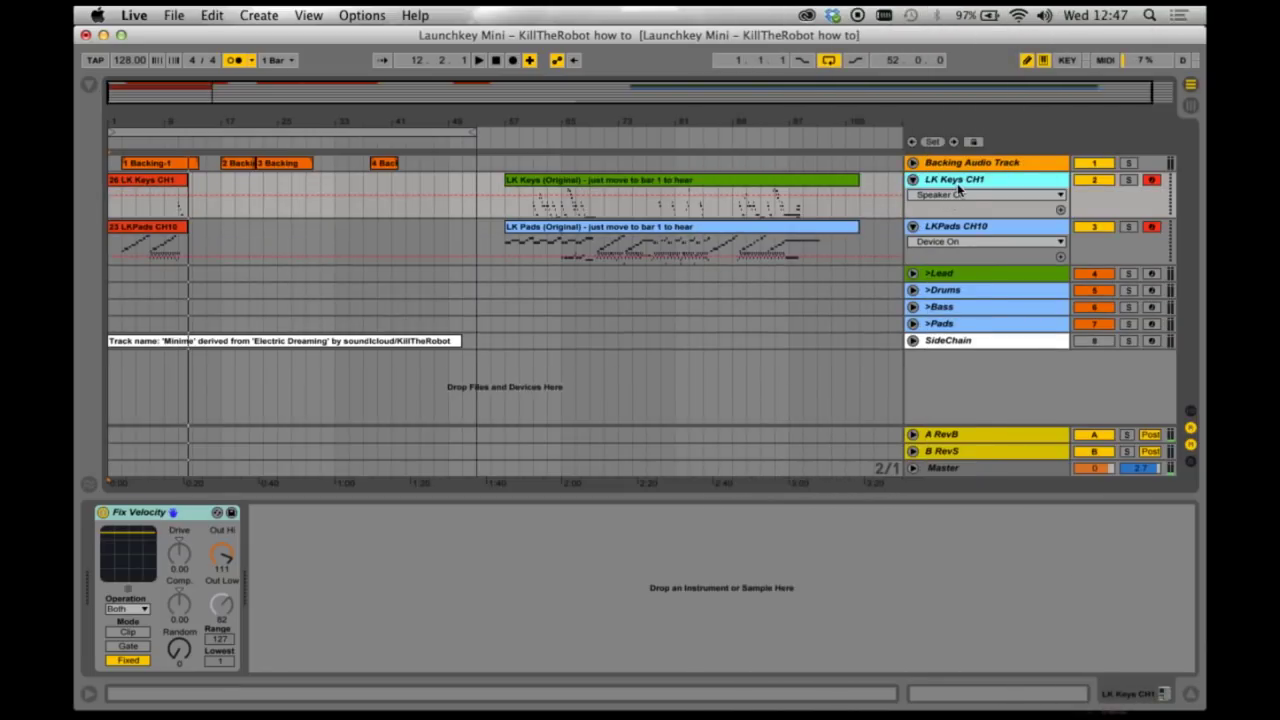
left_click(985, 231)
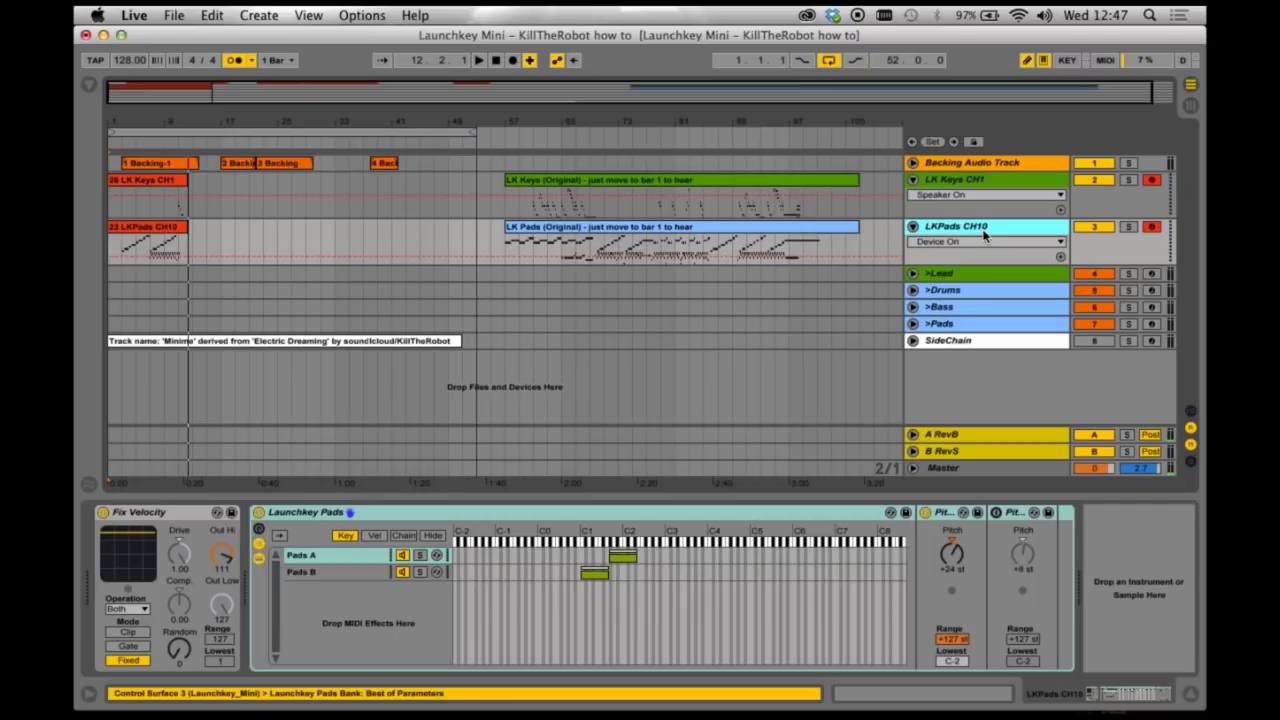
key("Delete")
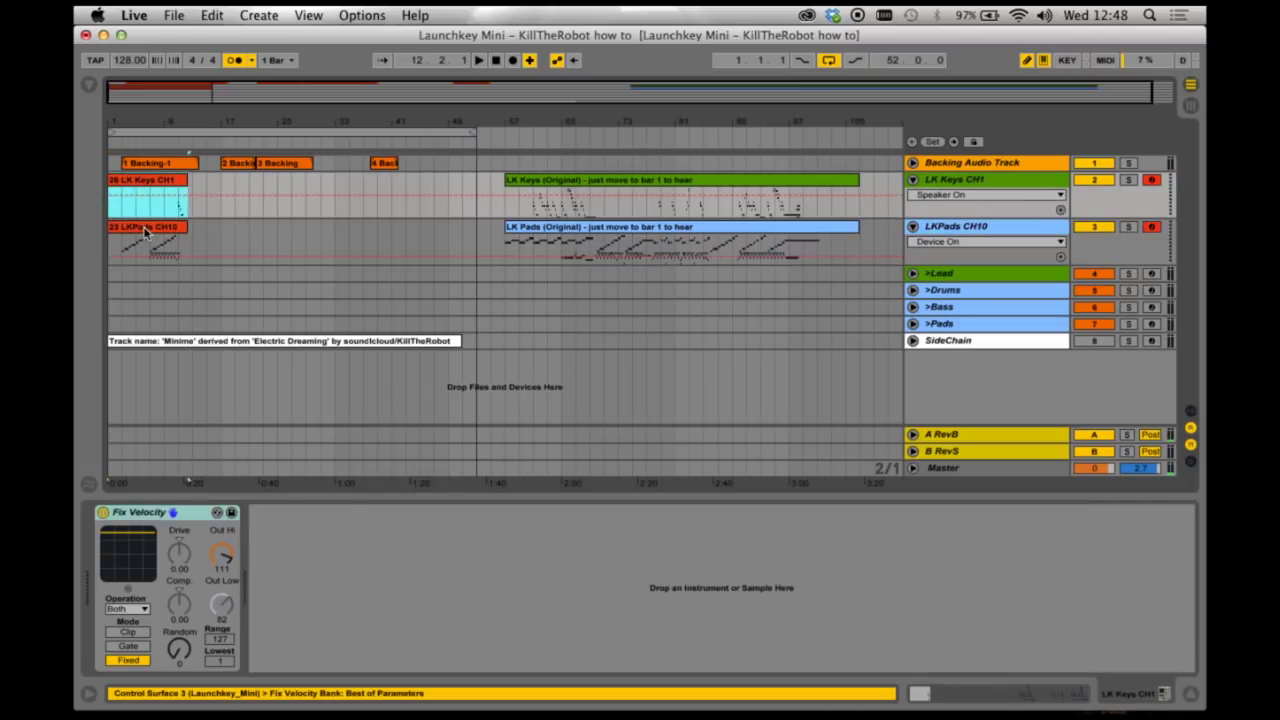
left_click(145, 234)
Alt-drag copies of the LK Keys and LK Pads (Original) clips to bar 1 and audition them
left_click(640, 180)
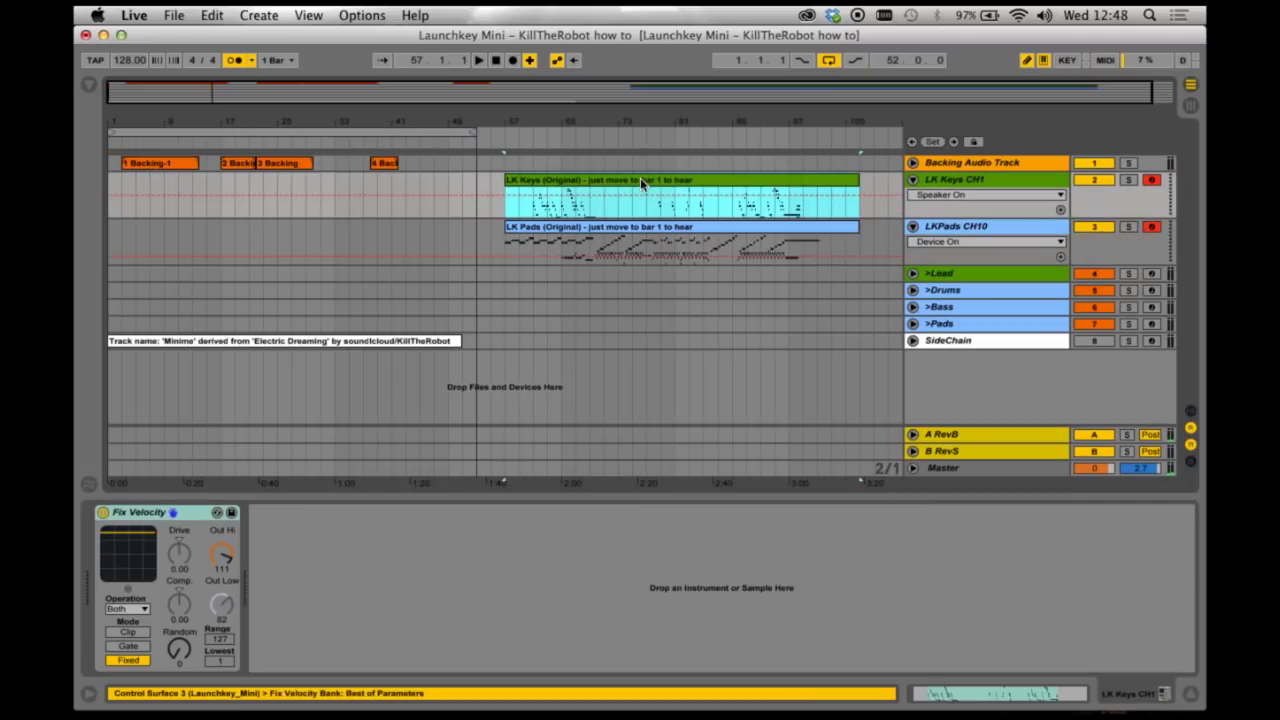
left_click(628, 226, "shift")
left_click_drag(610, 182, 212, 196)
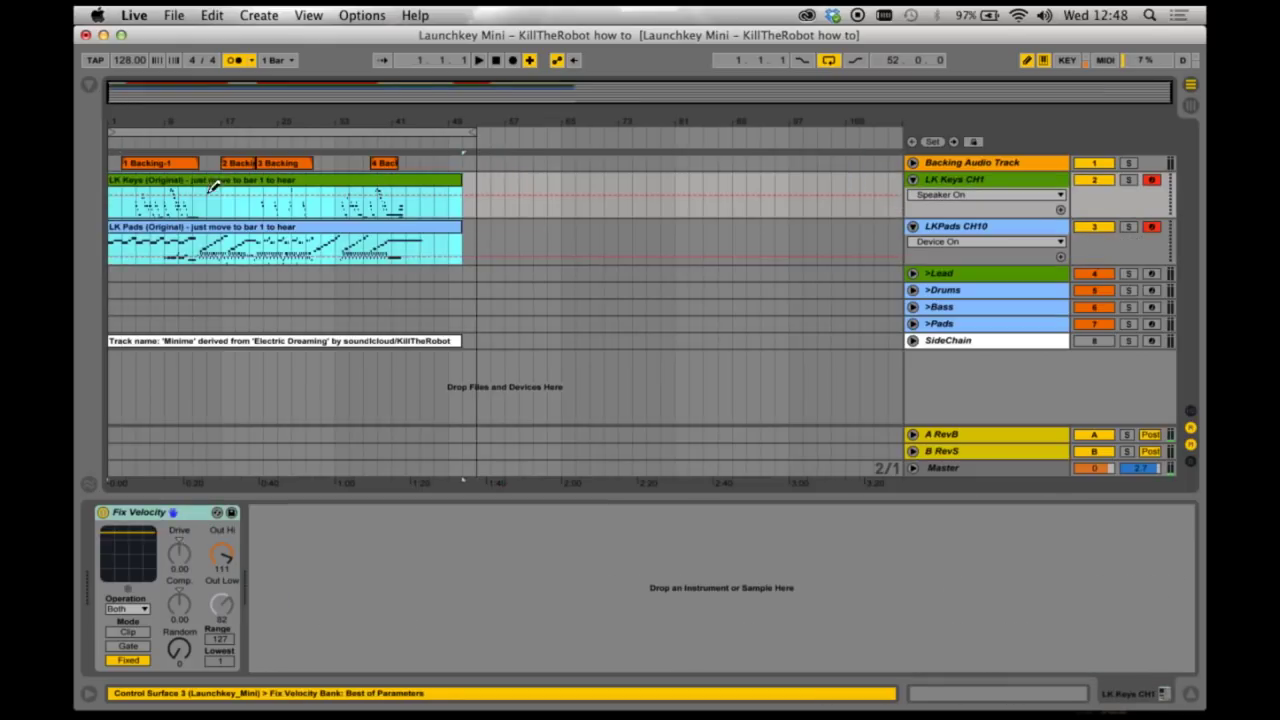
left_click(122, 140)
key("space")
Nudge both copied clips about two bars later, play from bar 1, and show Session View
left_click(122, 228)
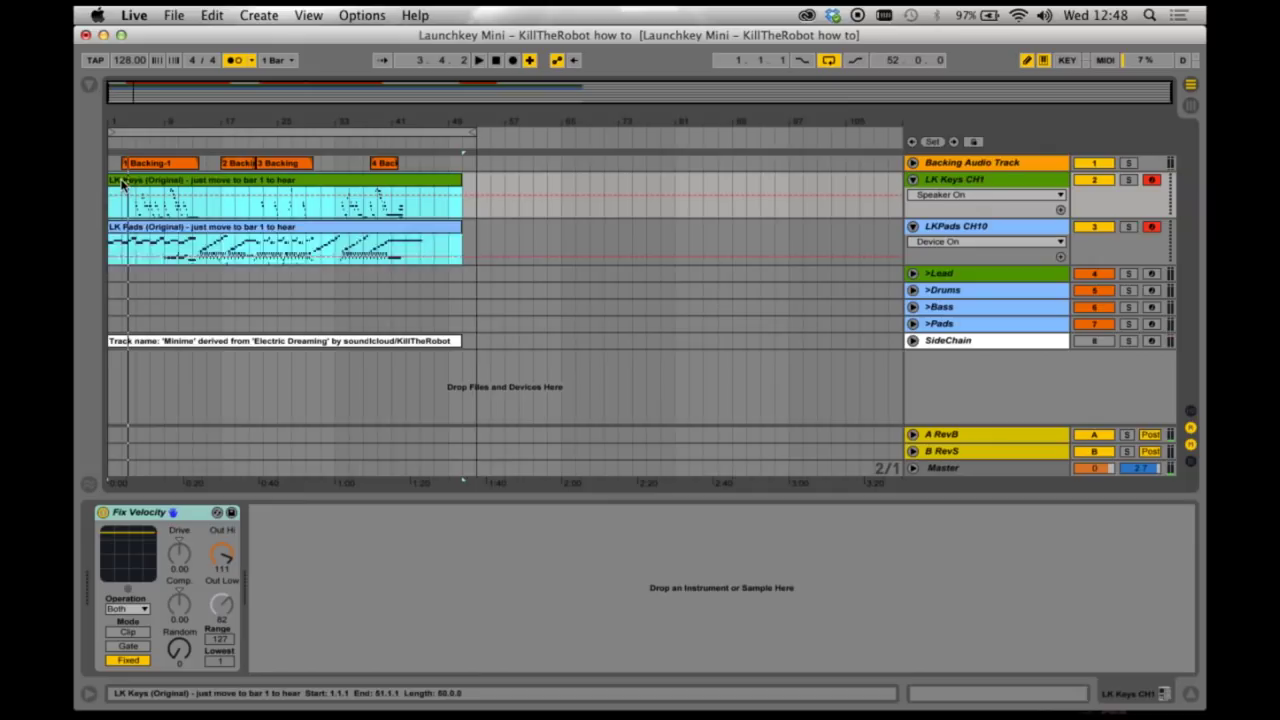
left_click(118, 181, "shift")
left_click_drag(118, 181, 131, 183)
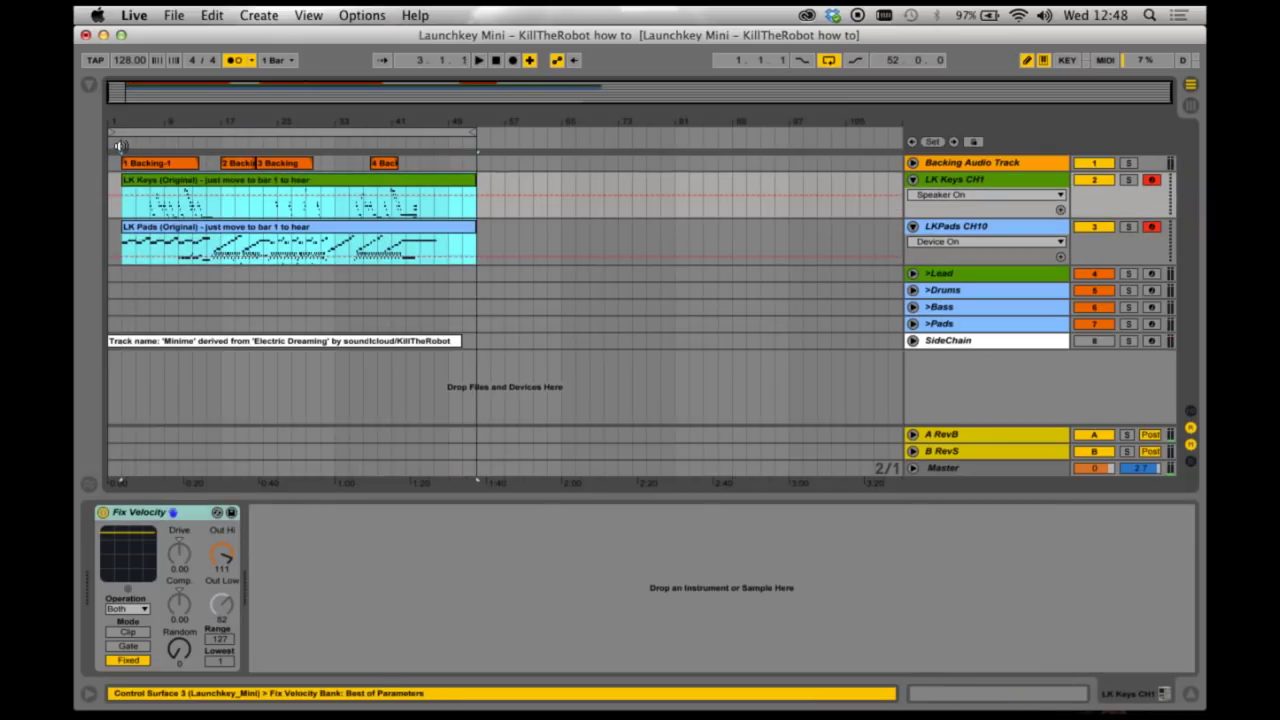
left_click(120, 145)
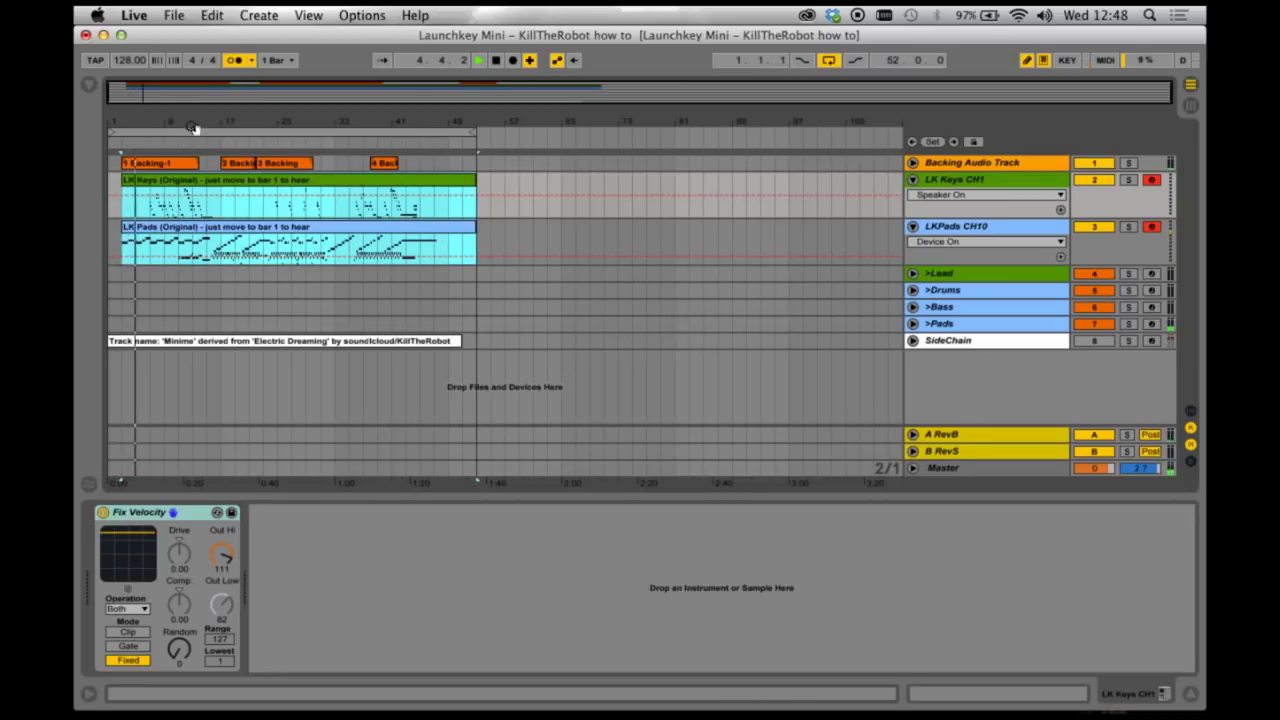
key("Tab")
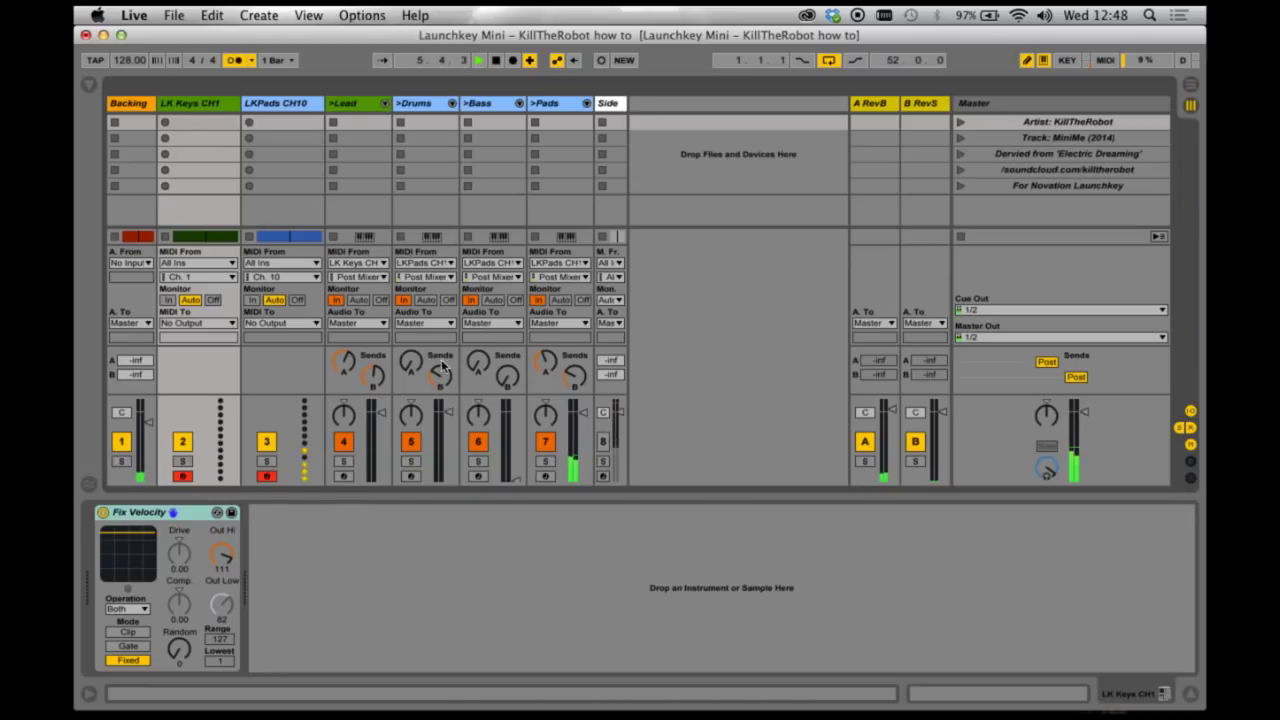
Raise the >Bass volume fader to -13.0 dB, glancing at Arrangement View before returning to Session
left_click_drag(517, 477, 517, 417)
key("Tab")
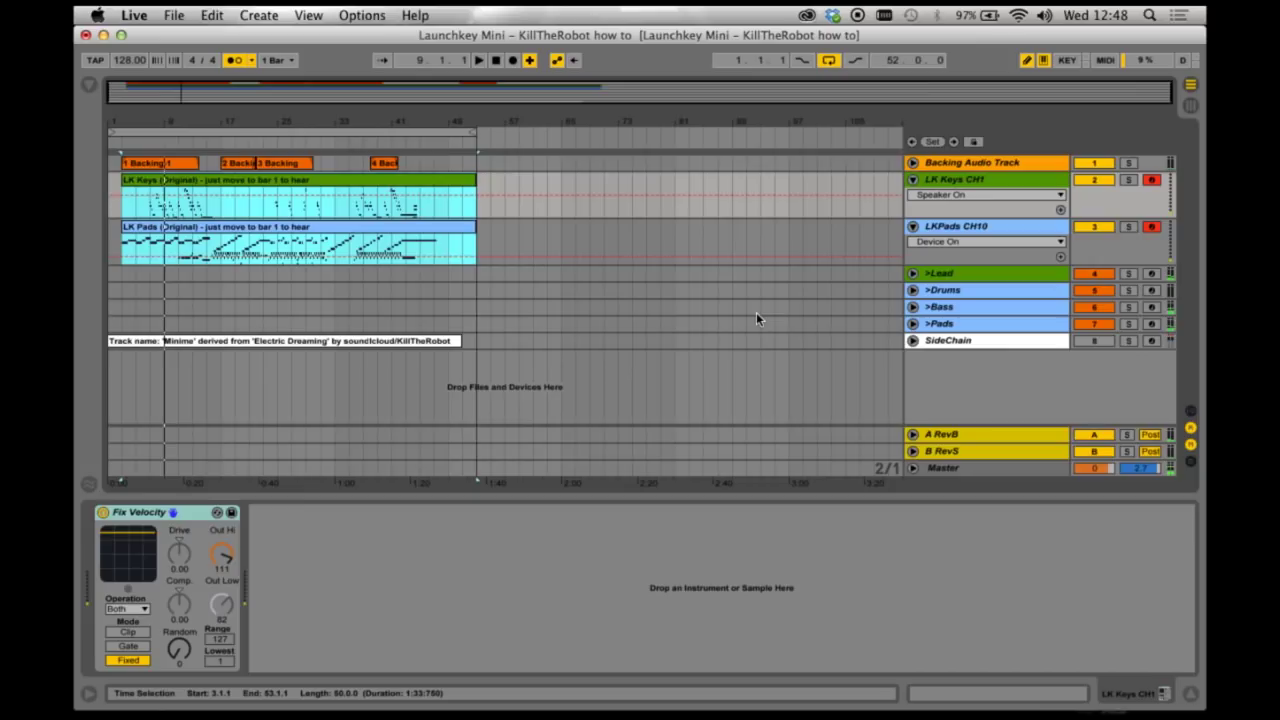
key("Tab")
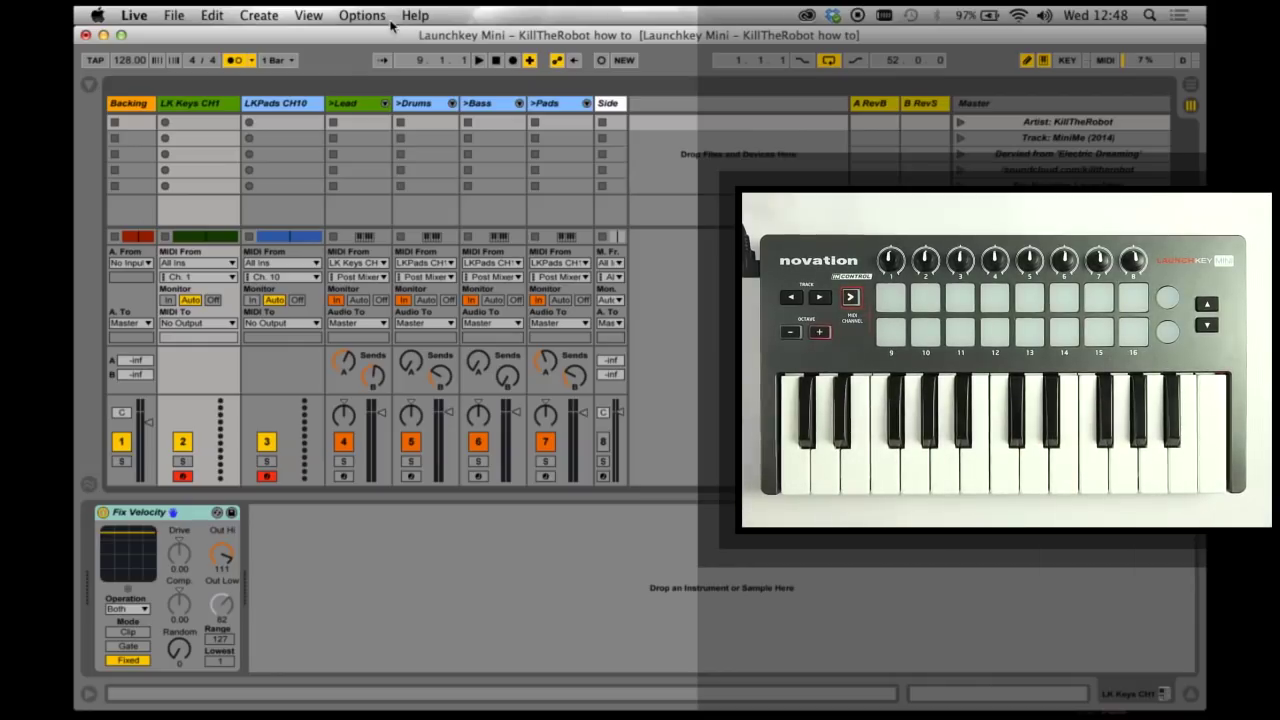
Show the LKPads CH10 Launchkey Pads rack and inspect its Pads A and Pads B chains
left_click(293, 102)
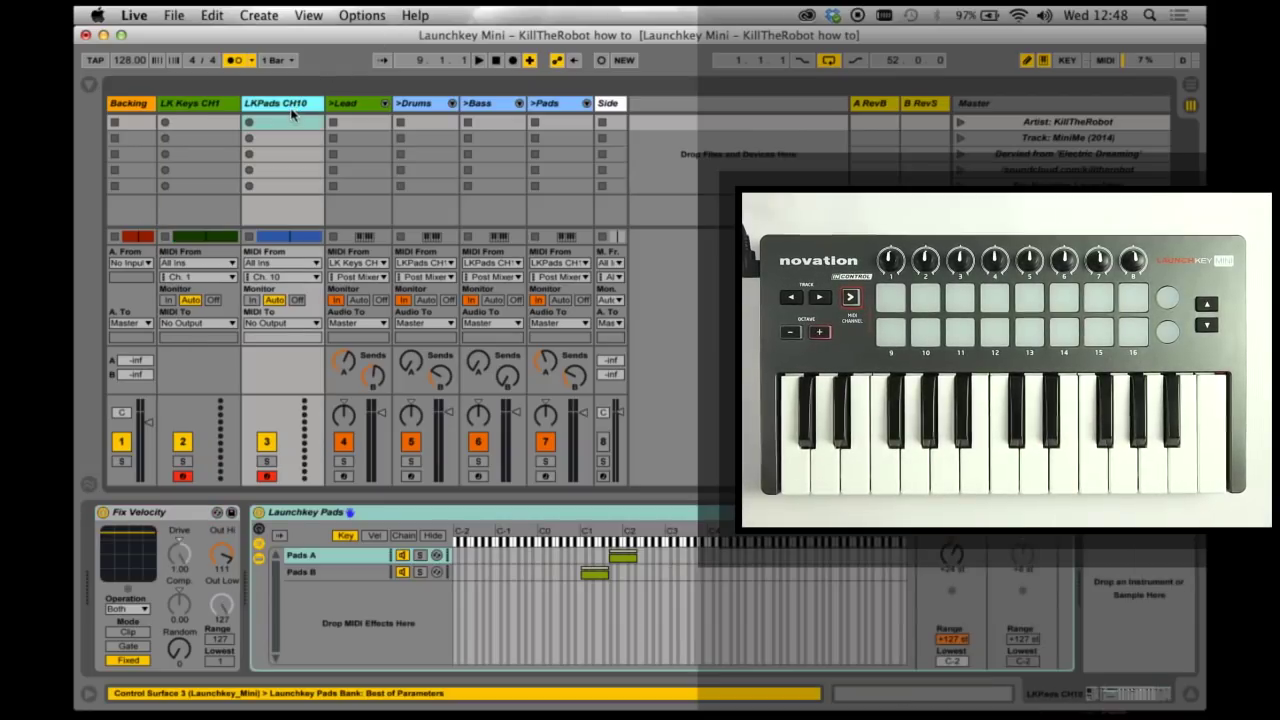
left_click(367, 513)
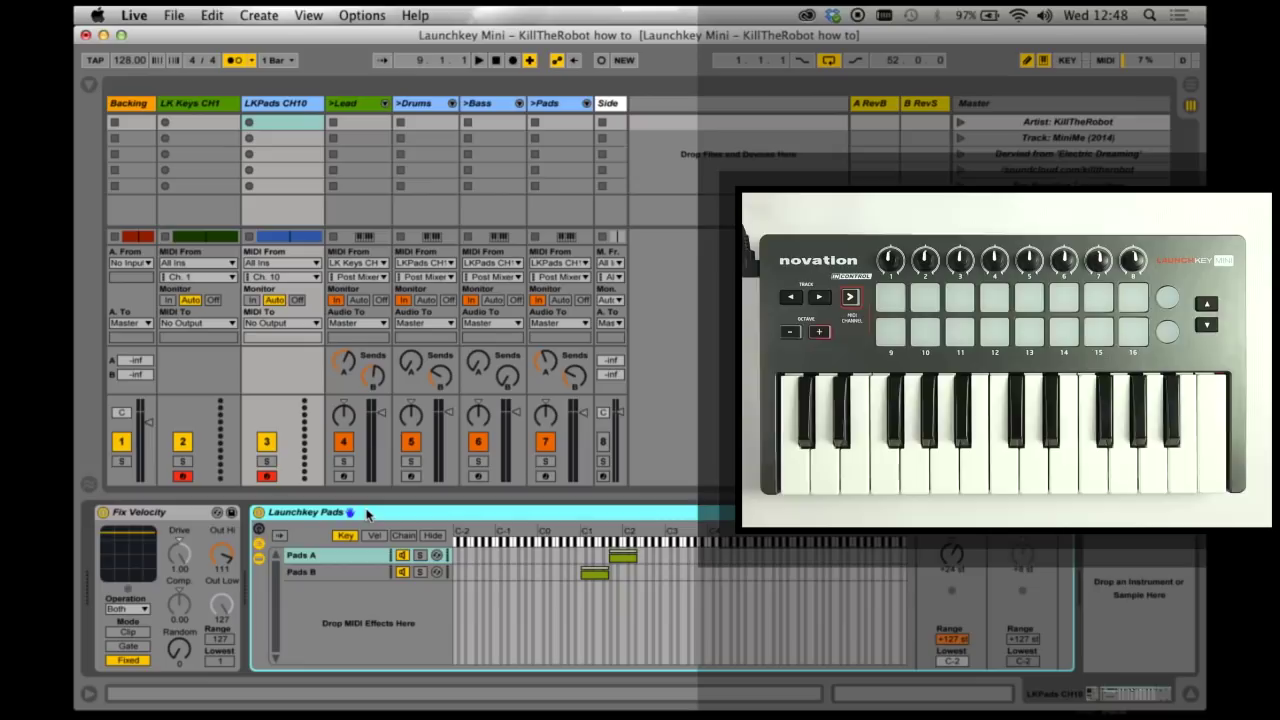
left_click(329, 566)
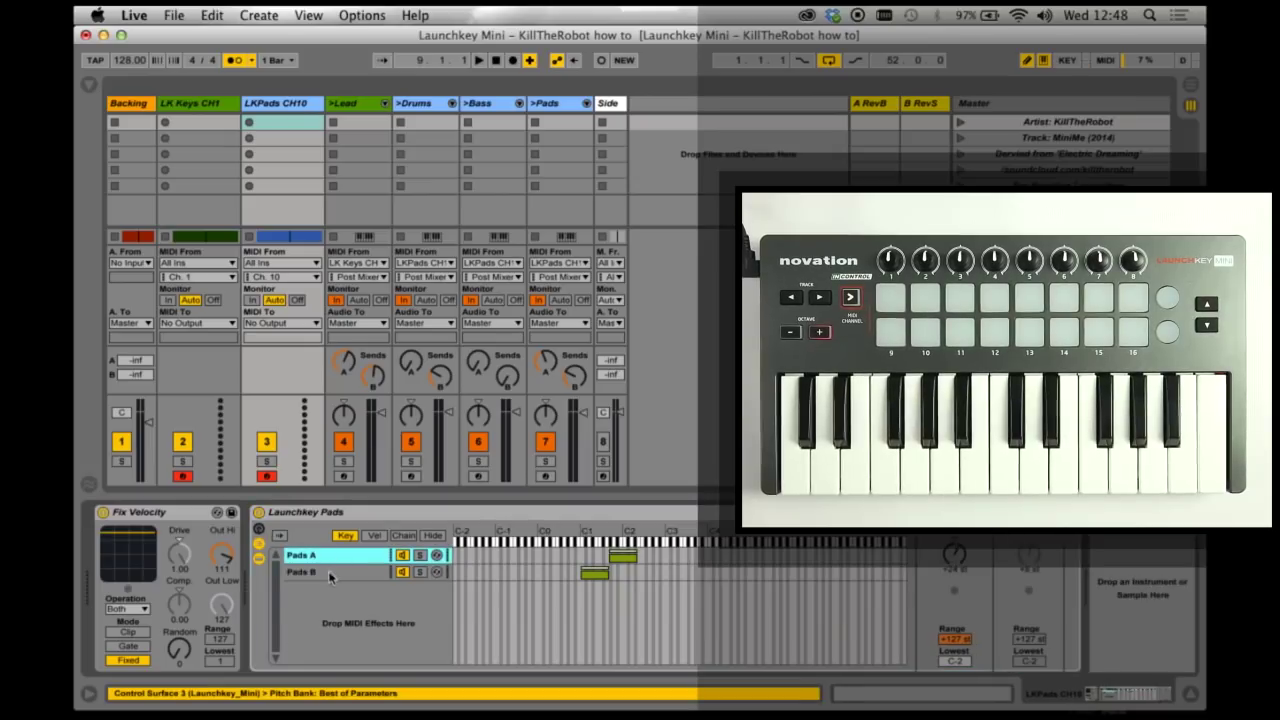
left_click(345, 573)
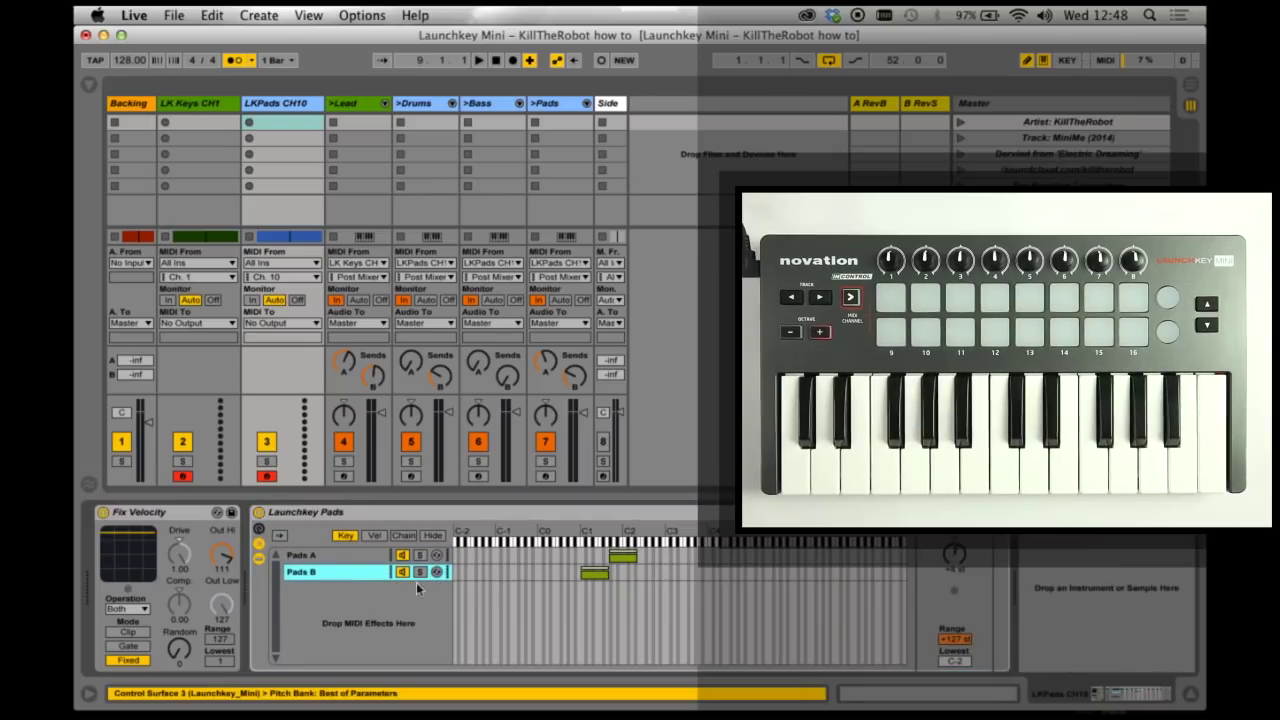
left_click(362, 556)
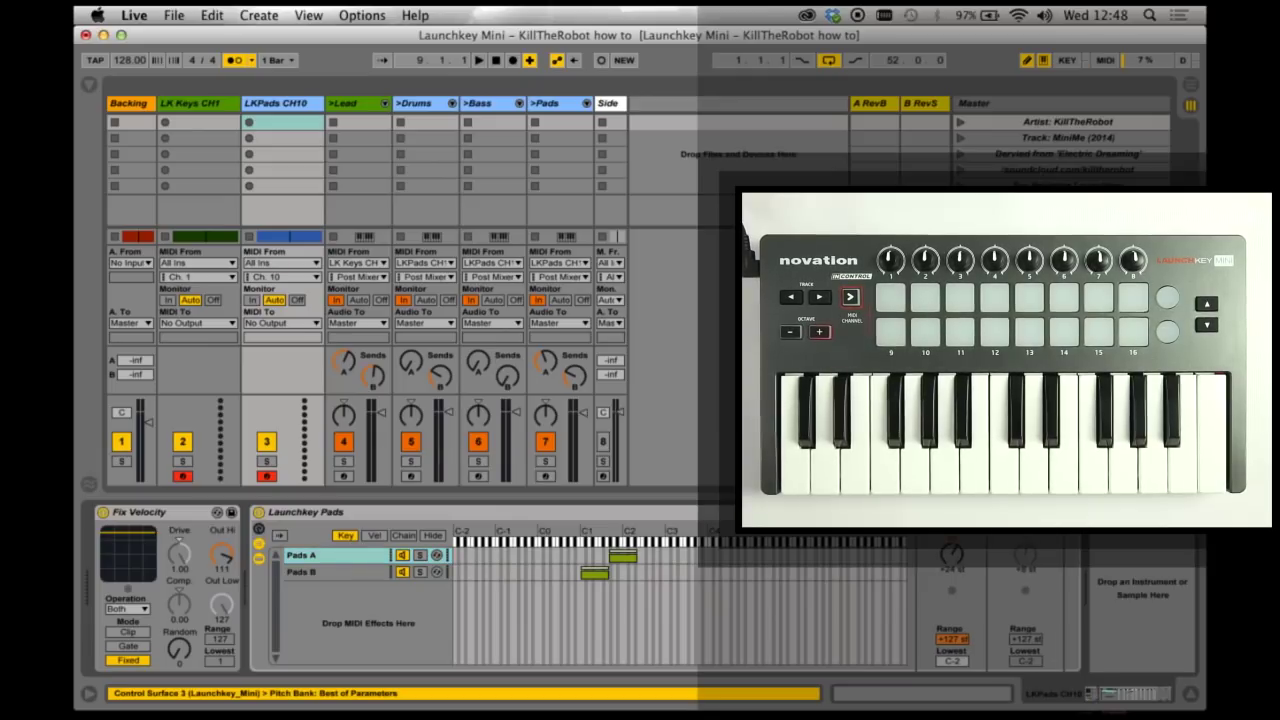
MIDI-map a Launchkey Mini pad to switch the second Pitch device in the chain
left_click(1105, 60)
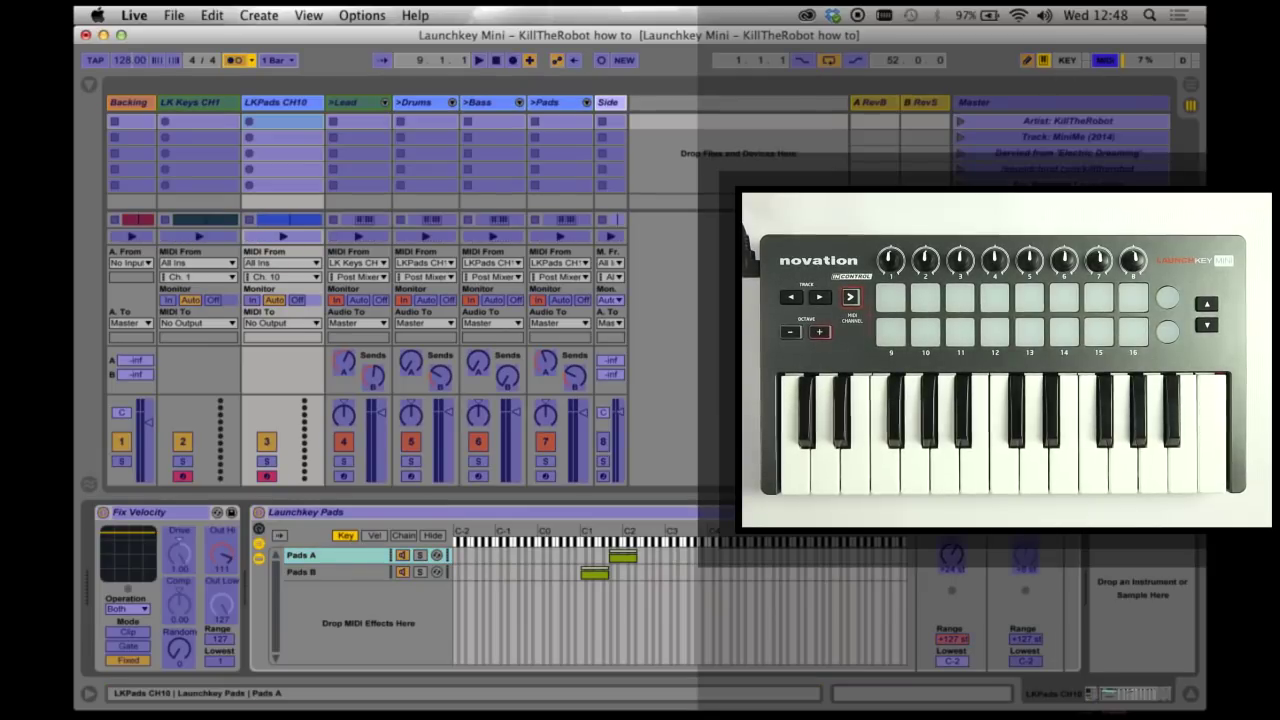
left_click(997, 513)
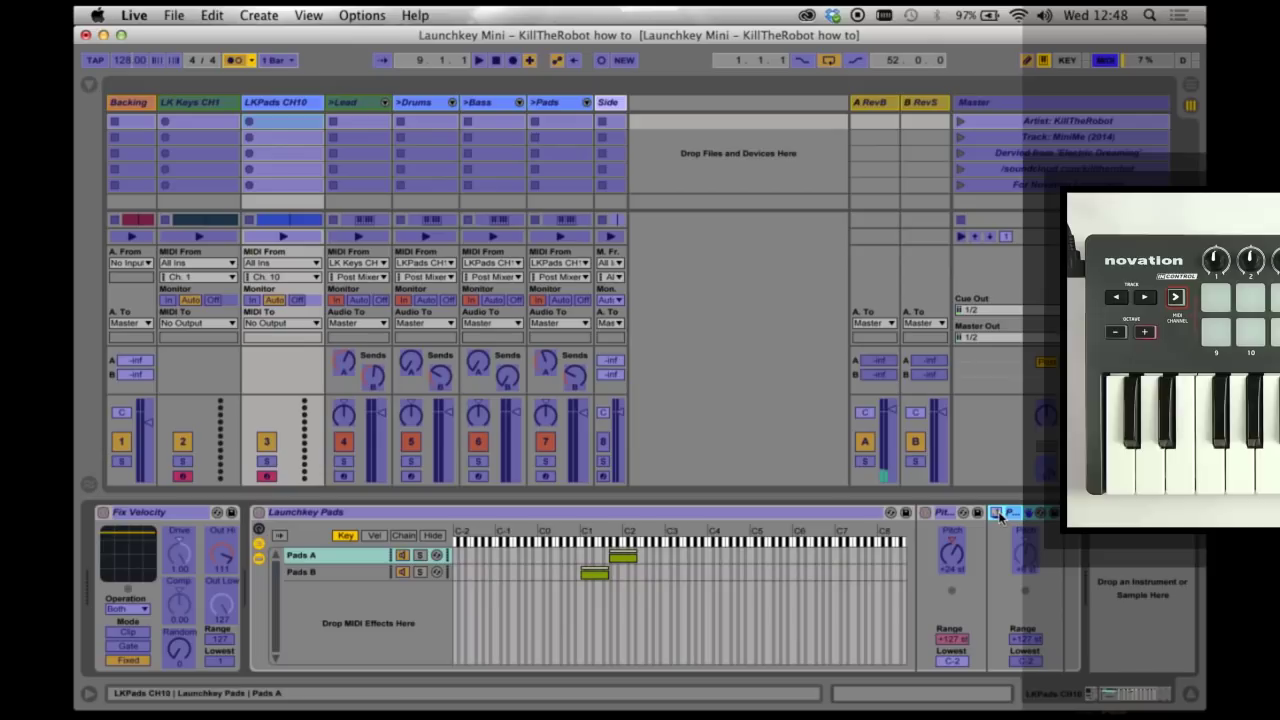
left_click(1105, 60)
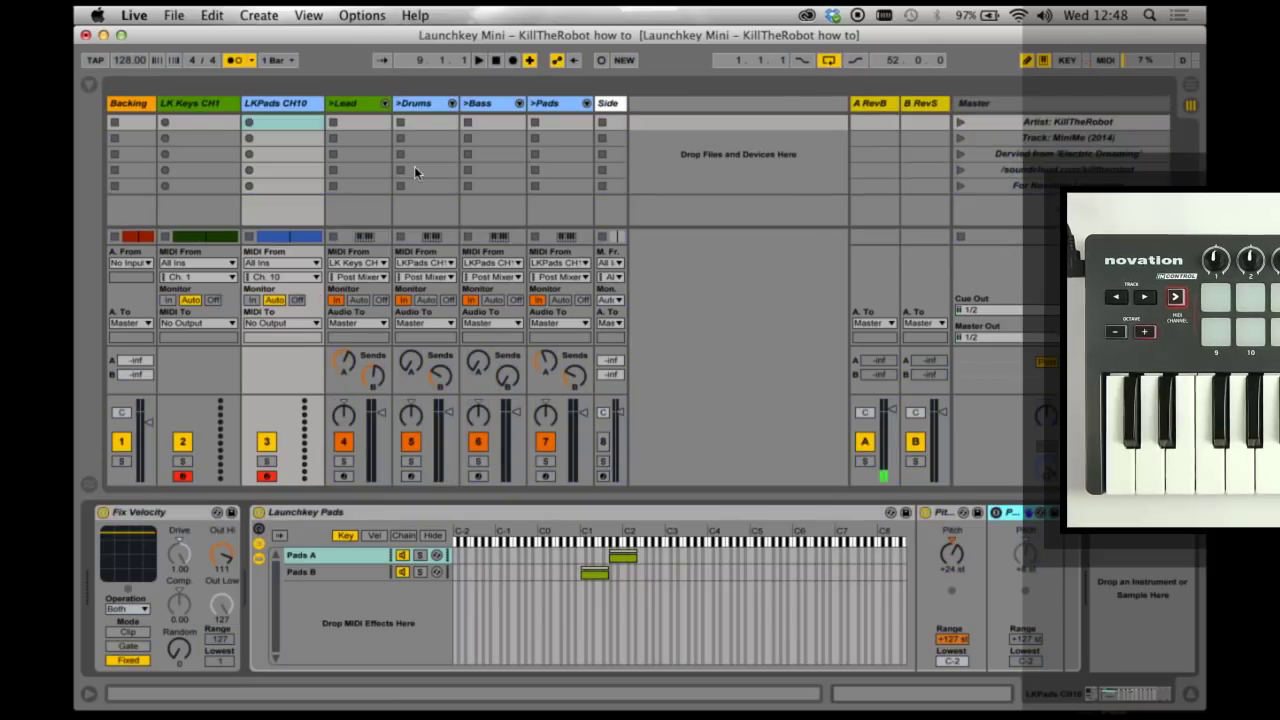
Display the >Bass Drum Rack's bass sample chains, then return to Arrangement View
left_click(482, 104)
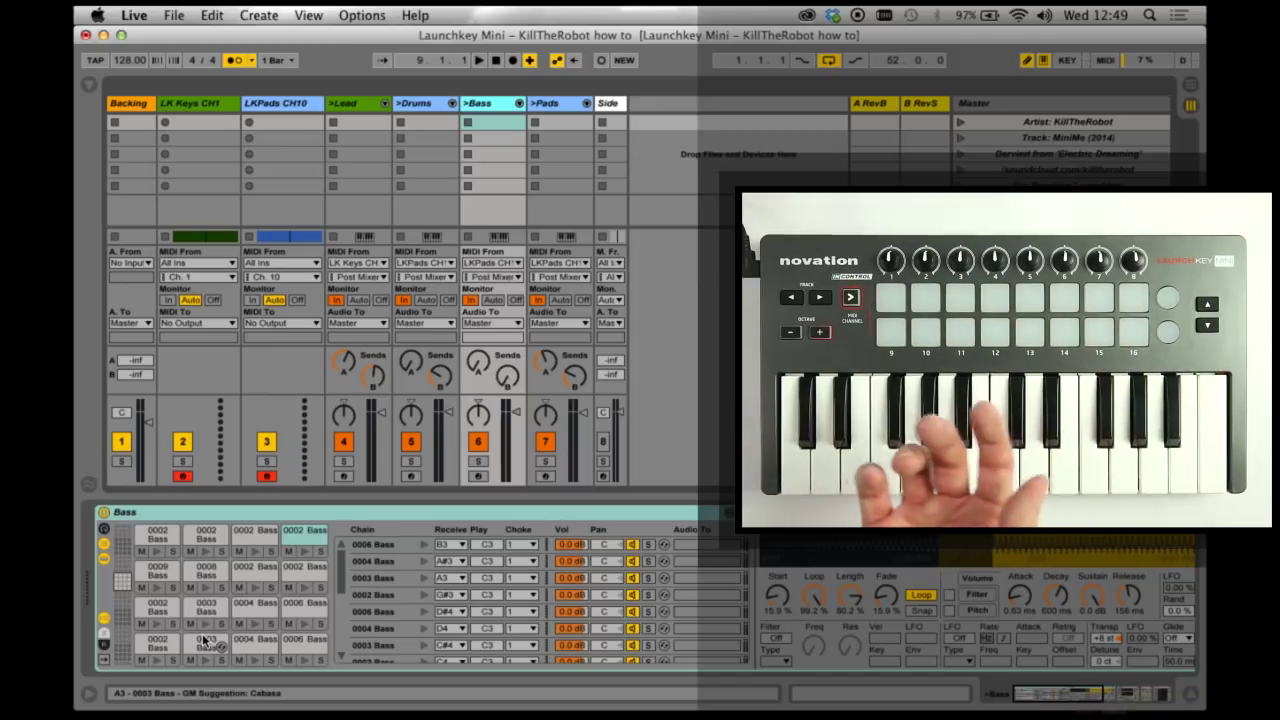
key("Tab")
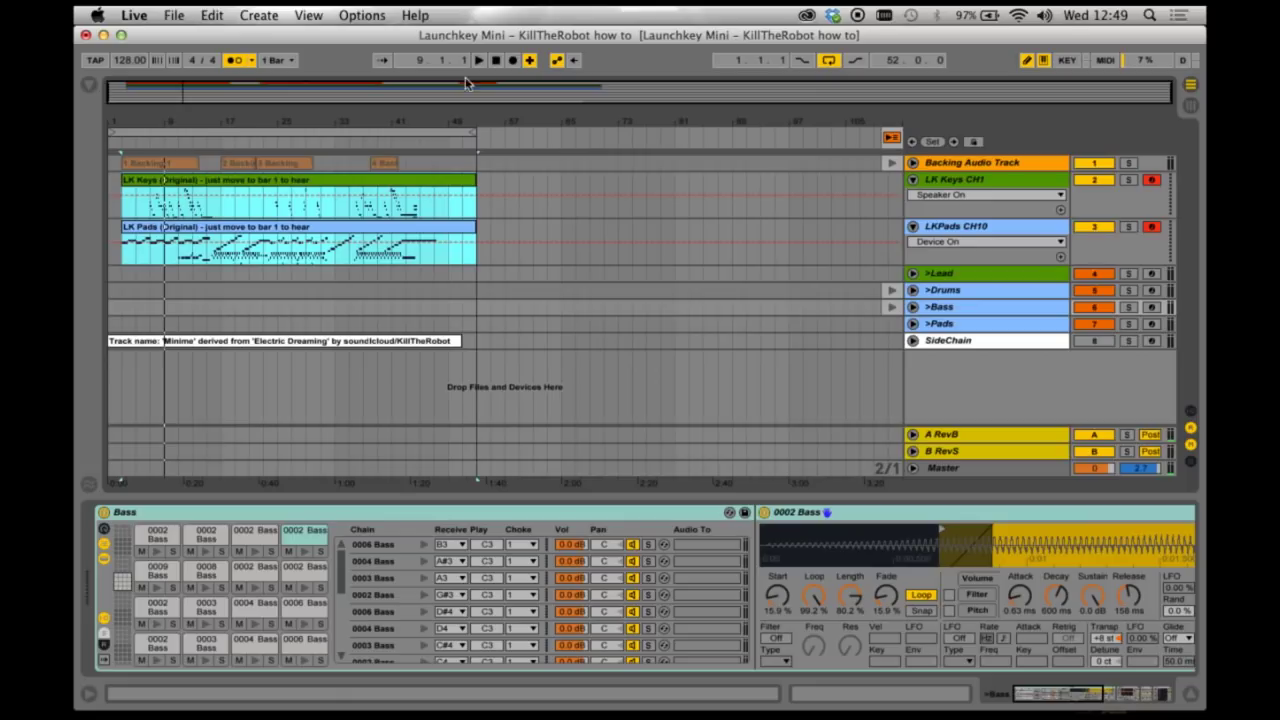
Stop playback and return the arrangement position to 1.1.1
left_click(497, 62)
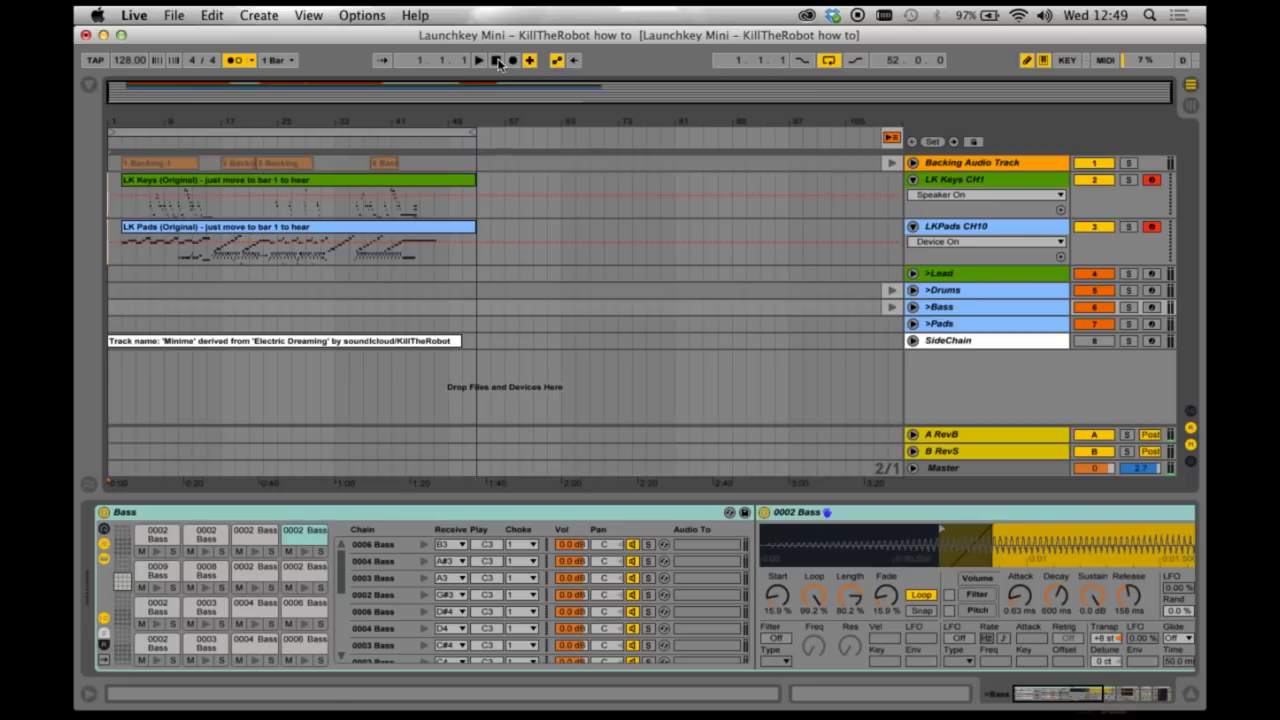